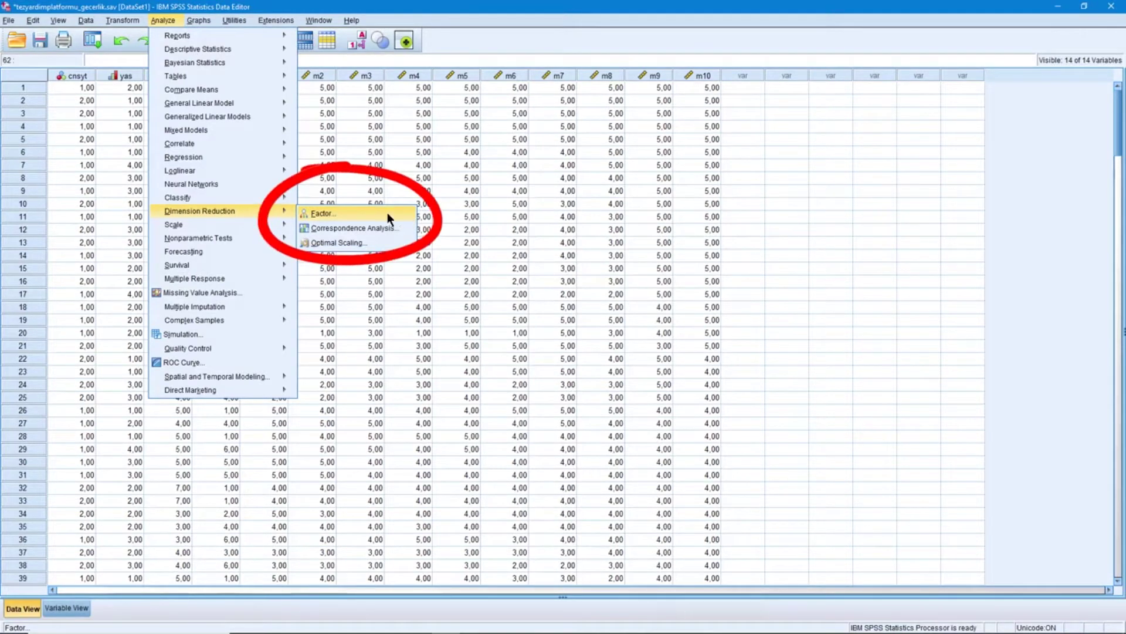
Step: Start a Factor Analysis and add the items m1 through m10 as the analysis variables
left_click(394, 214)
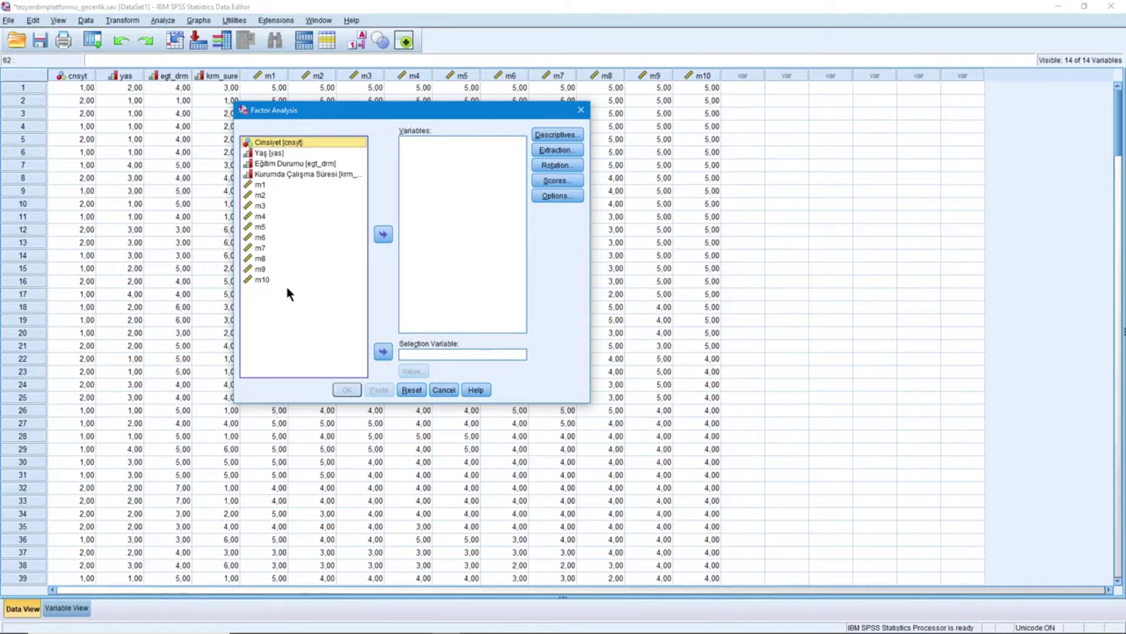
left_click(258, 185)
left_click(263, 281, "shift")
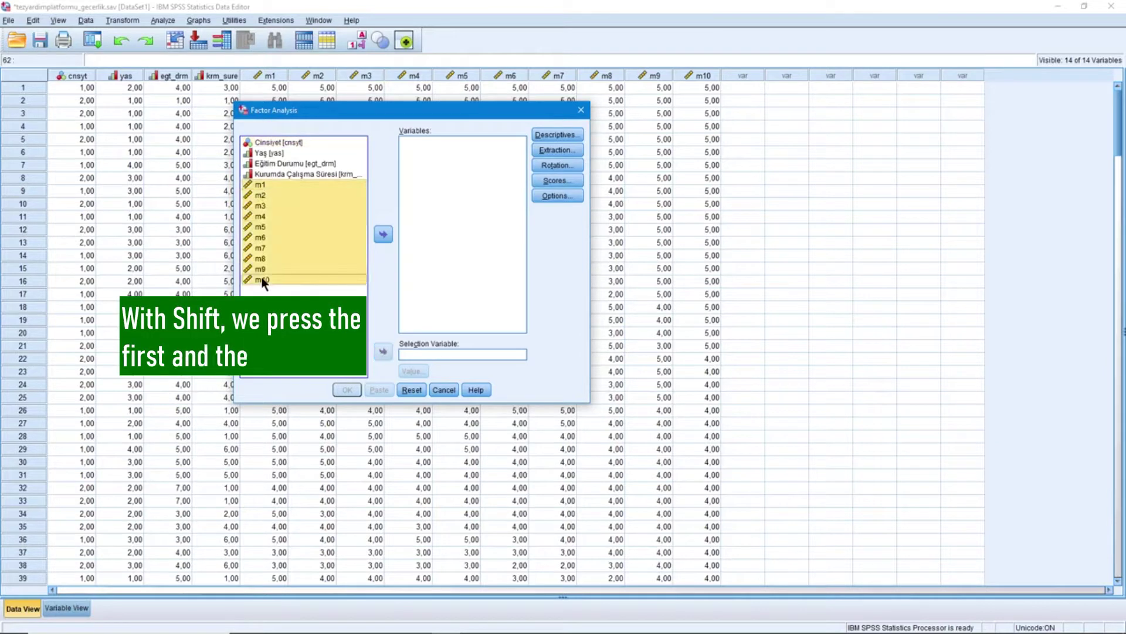
left_click(383, 235)
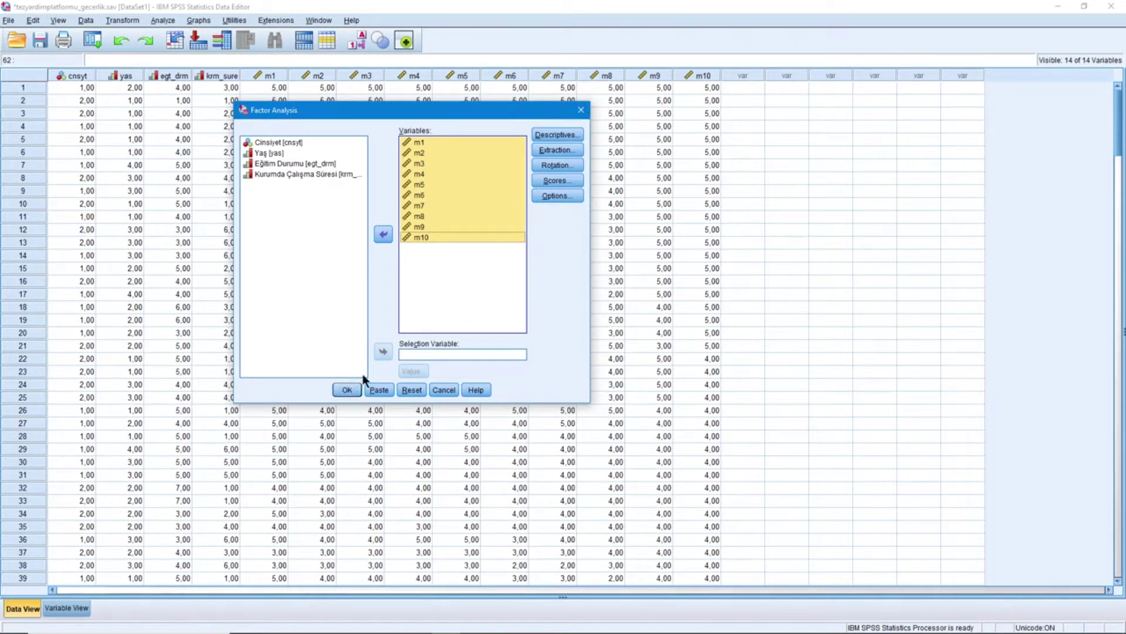
Step: Request univariate descriptives, coefficients, significance levels, determinant, KMO and Bartlett's test of sphericity, reproduced and anti-image matrices for the factor analysis
left_click(569, 135)
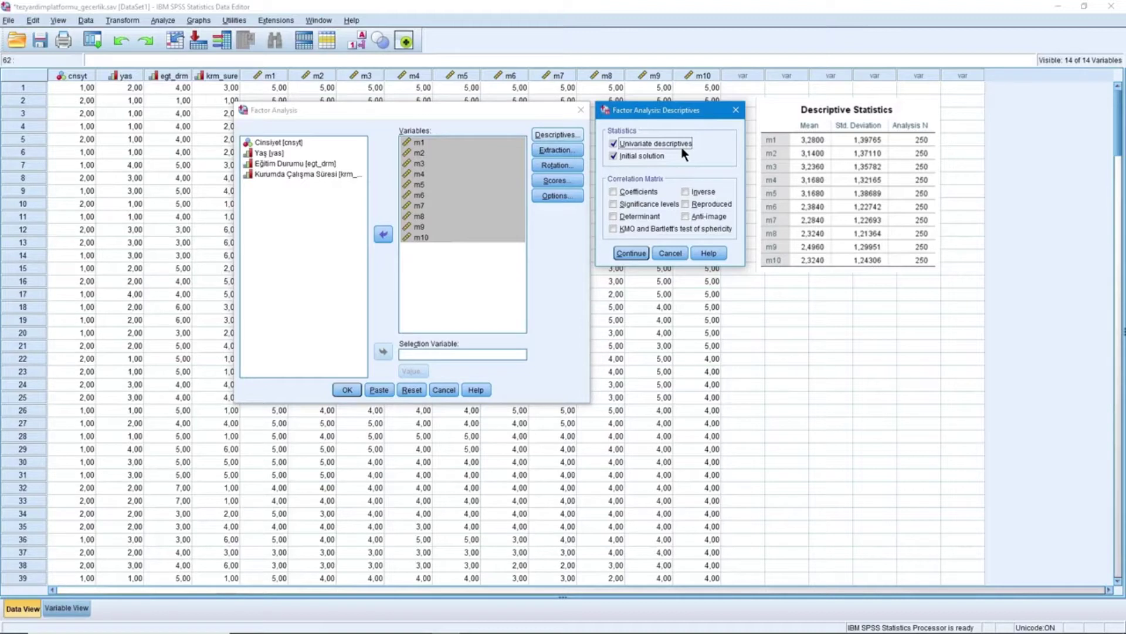
left_click(614, 192)
left_click(614, 203)
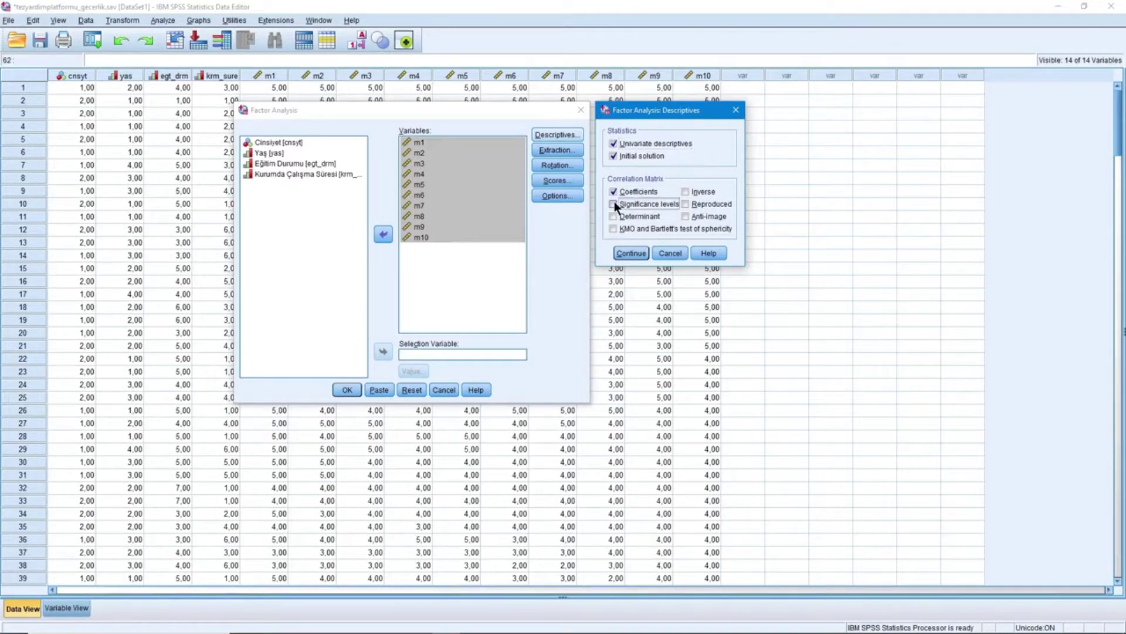
left_click(614, 216)
left_click(615, 229)
left_click(686, 204)
left_click(686, 216)
left_click(629, 256)
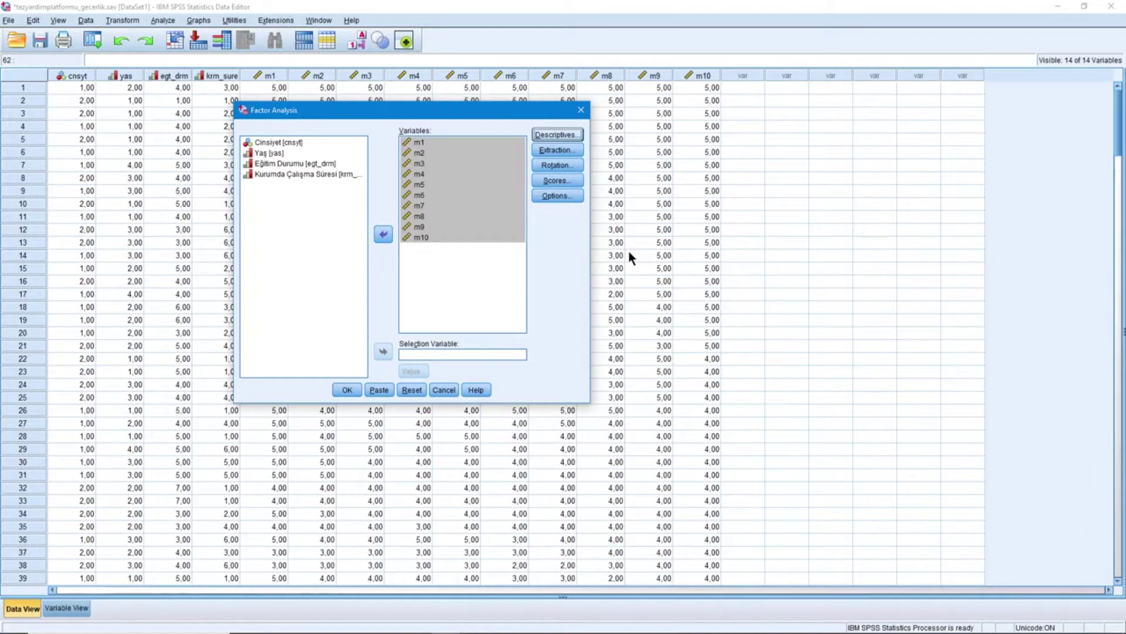
Step: Add a scree plot to the factor extraction settings, keeping principal components with eigenvalues greater than 1
left_click(570, 151)
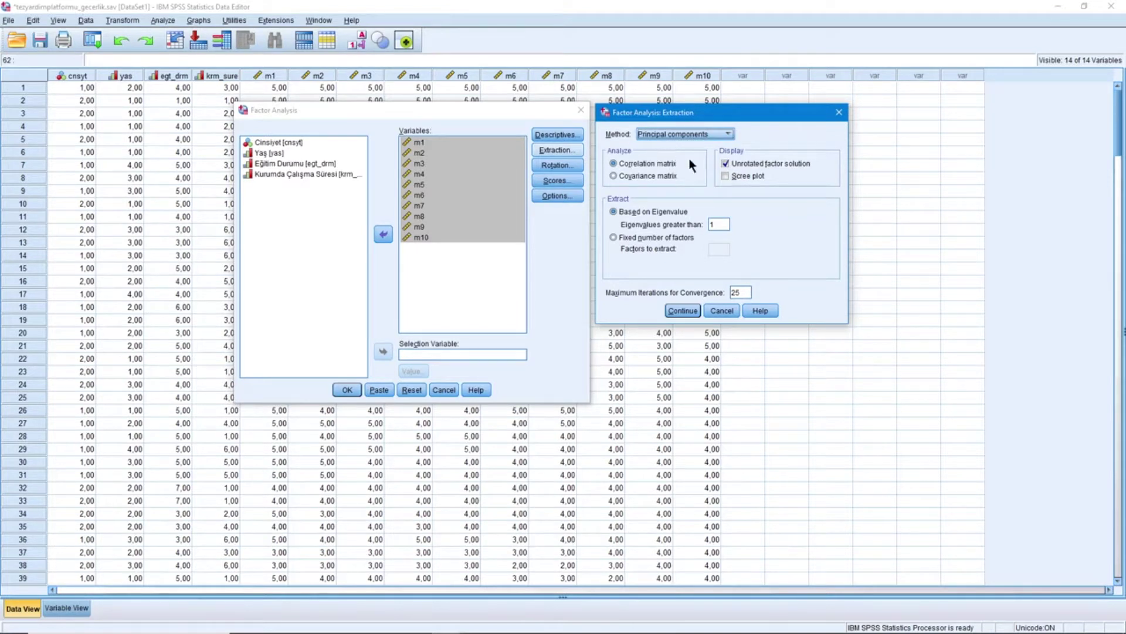
left_click(724, 176)
left_click(682, 311)
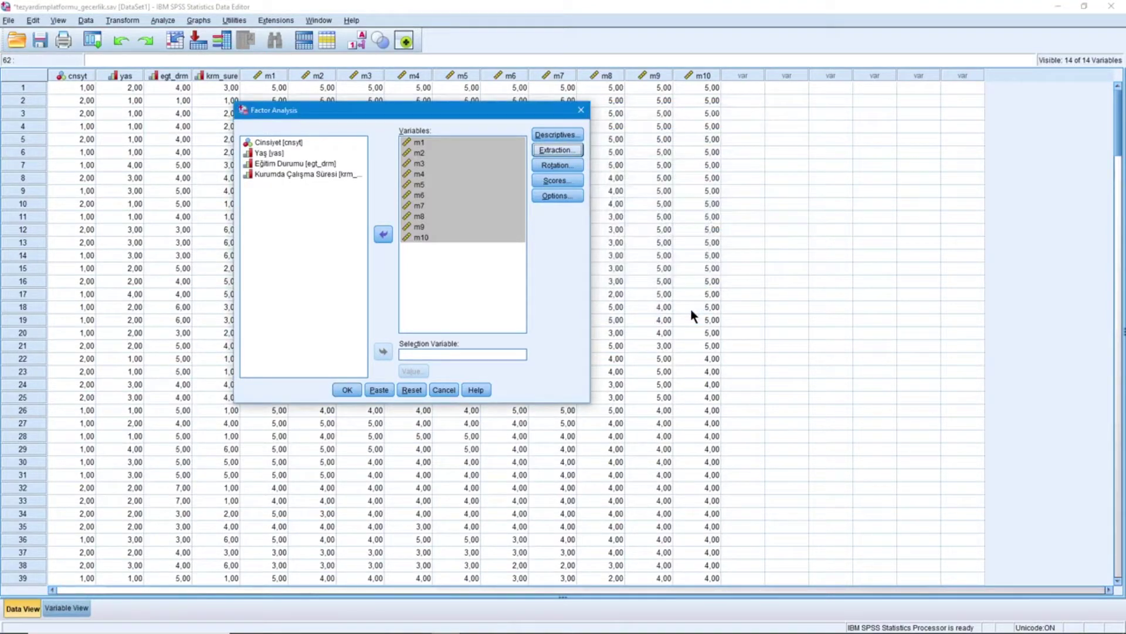
Step: Set the factor rotation method to Direct Oblimin and include the loading plots
left_click(569, 163)
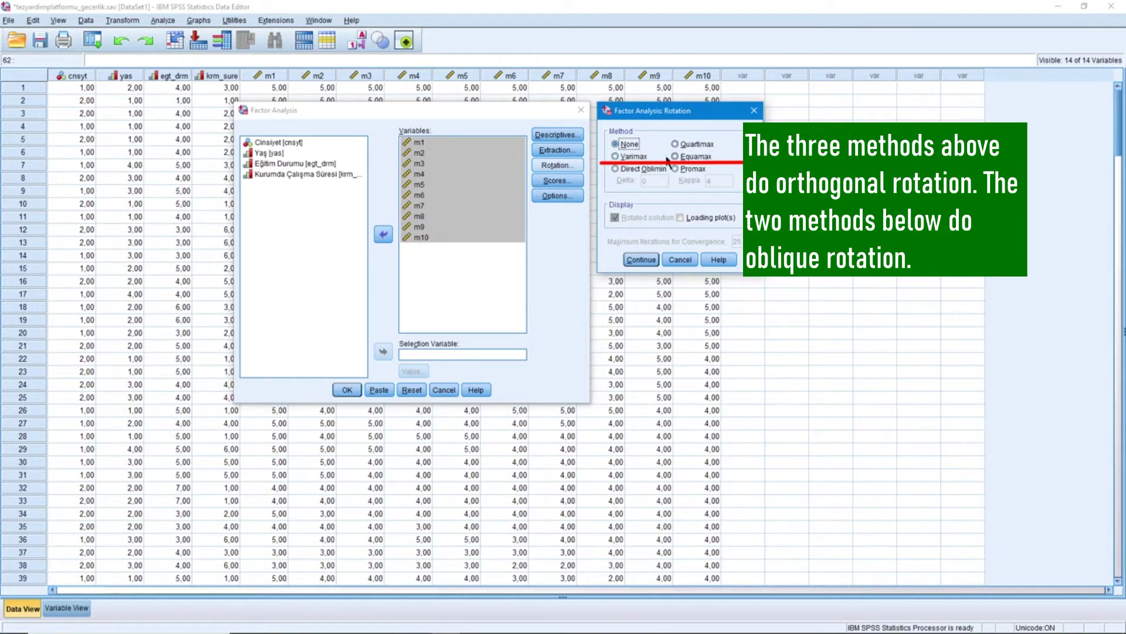
left_click(616, 157)
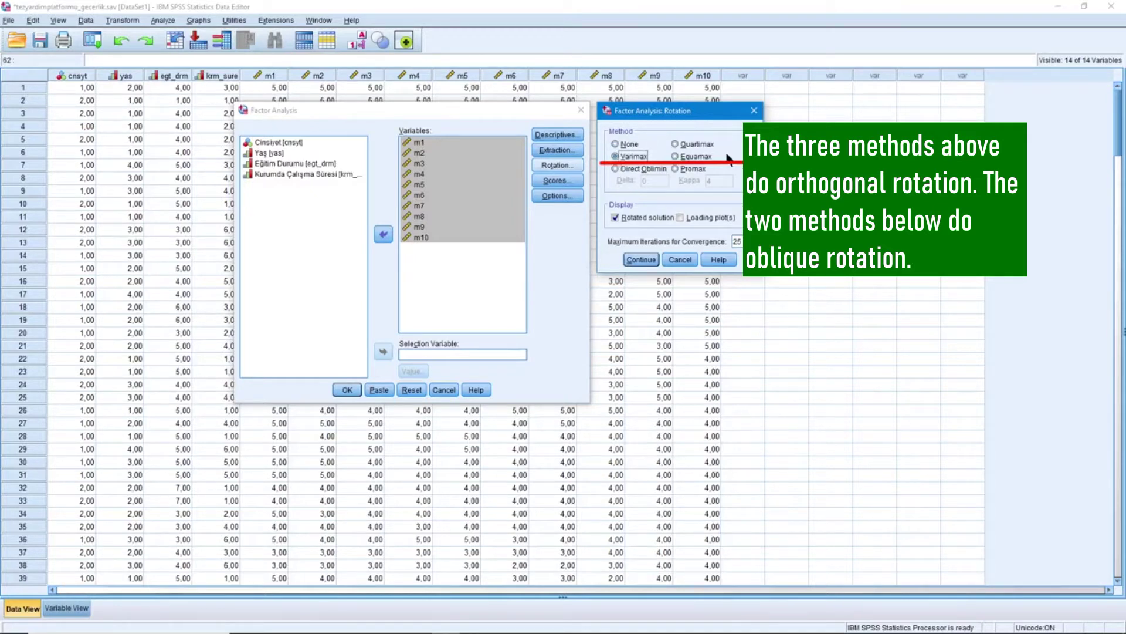
left_click(615, 169)
left_click(680, 217)
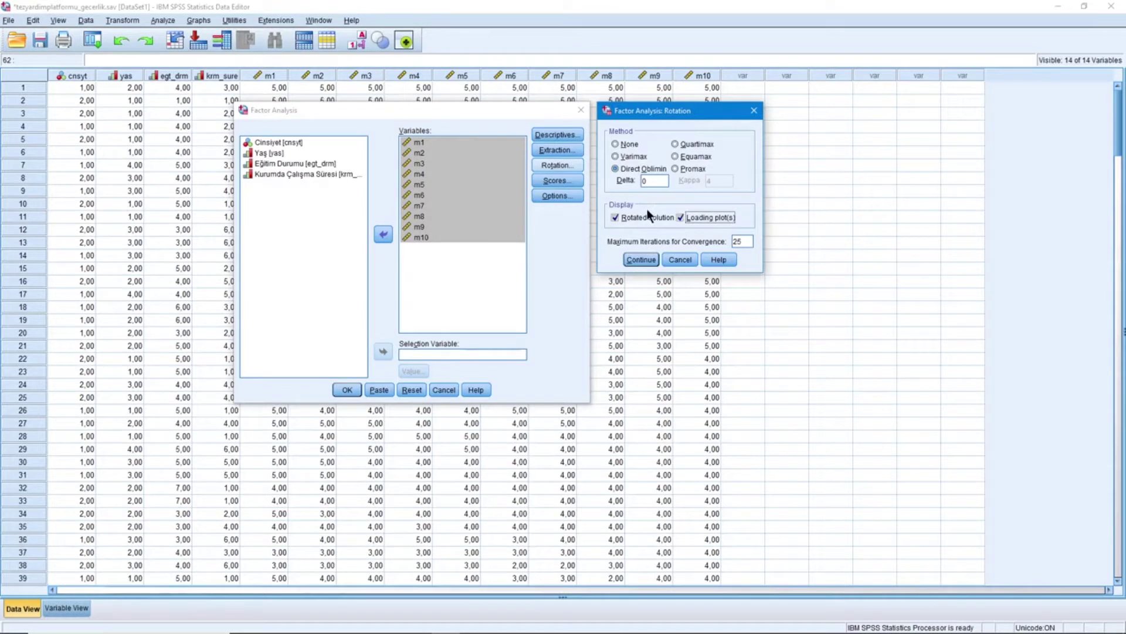
left_click(645, 261)
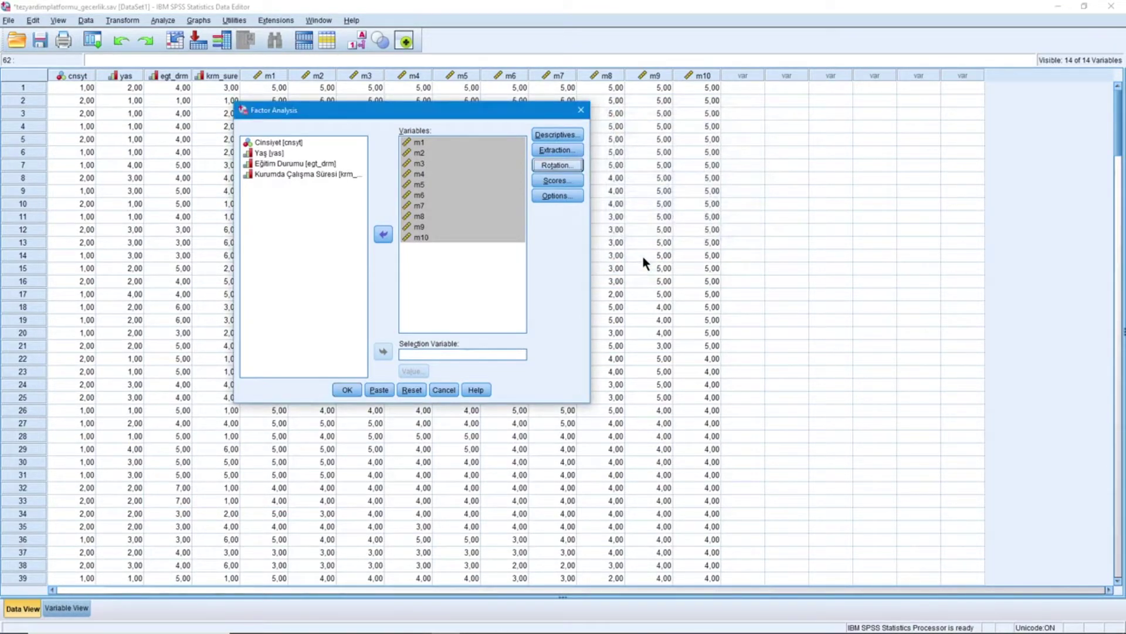
Step: Suppress small coefficients with an absolute value below 0,30 and run the factor analysis
left_click(560, 197)
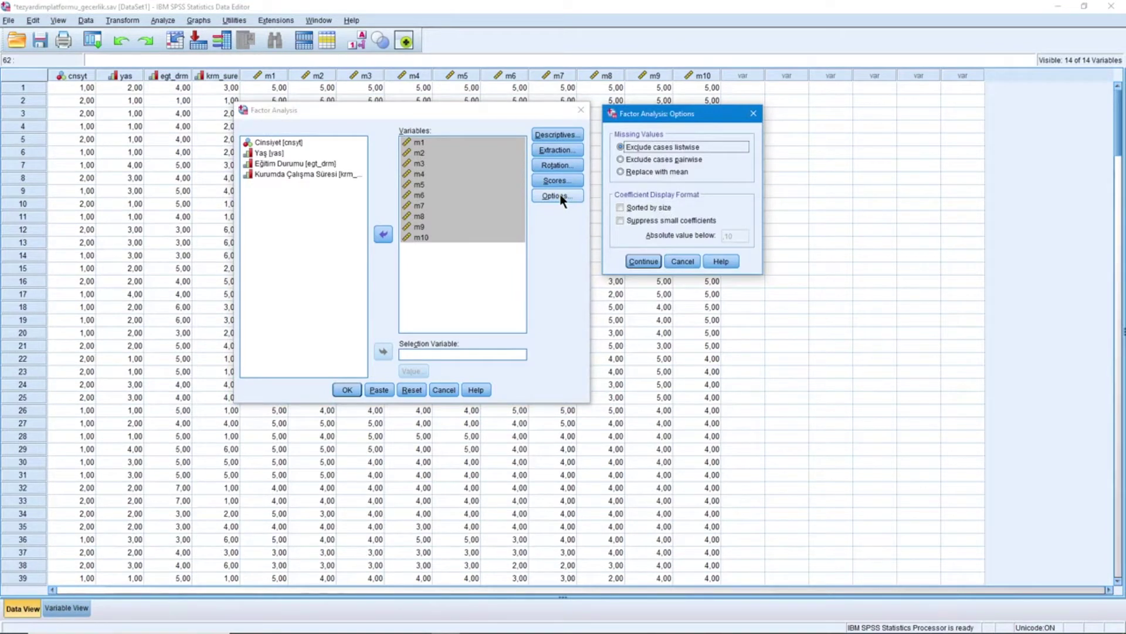
left_click(620, 220)
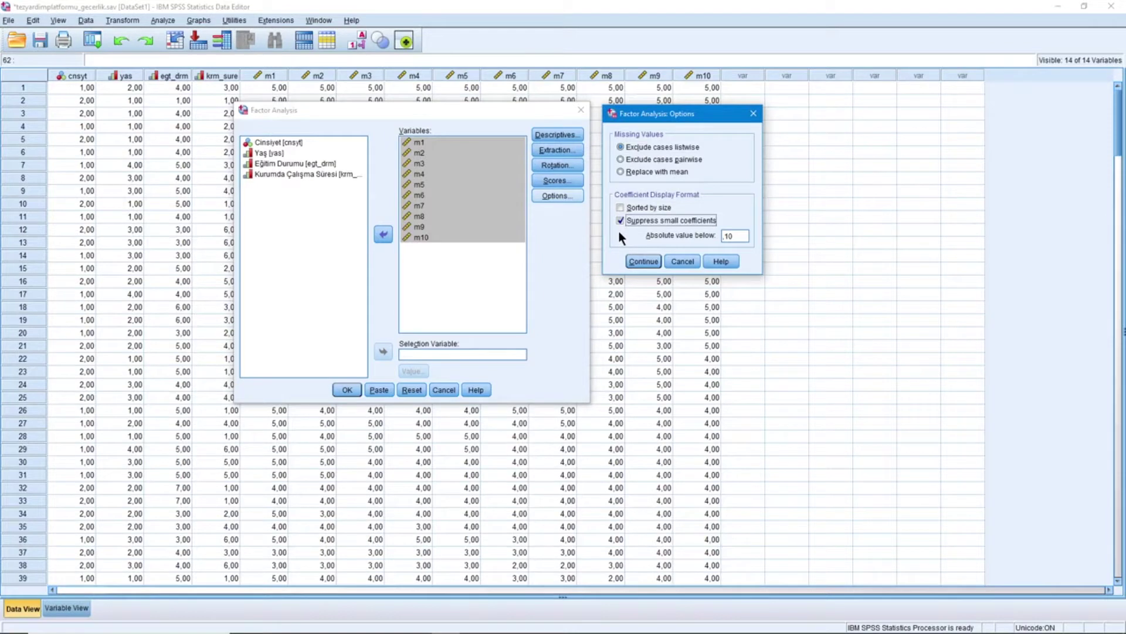
double_click(735, 235)
type("0,30")
left_click(642, 261)
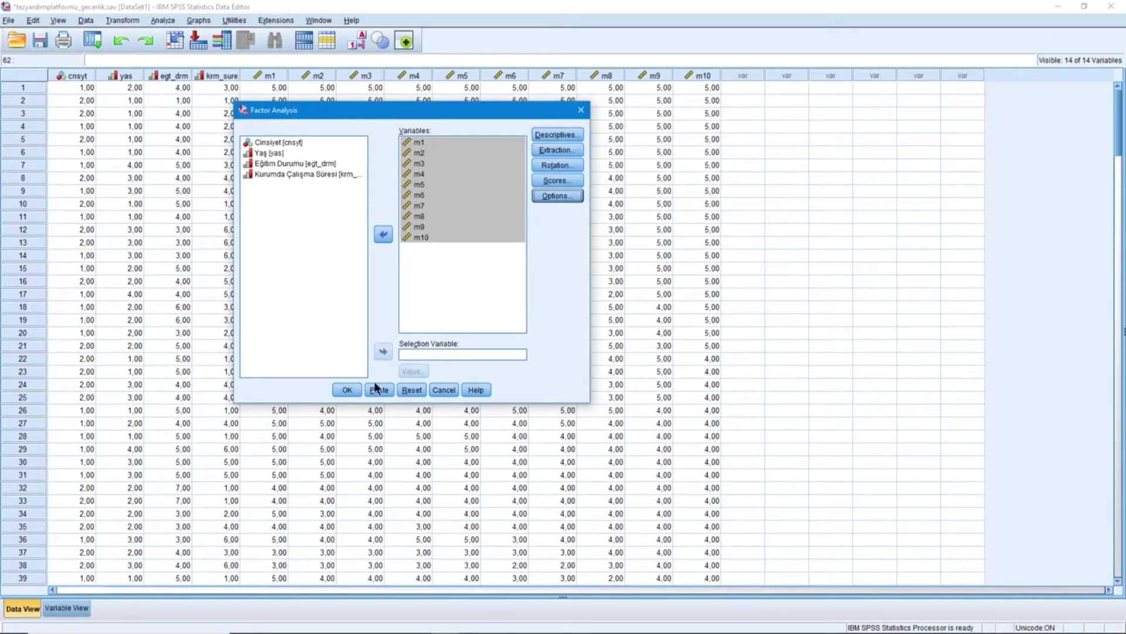
left_click(347, 390)
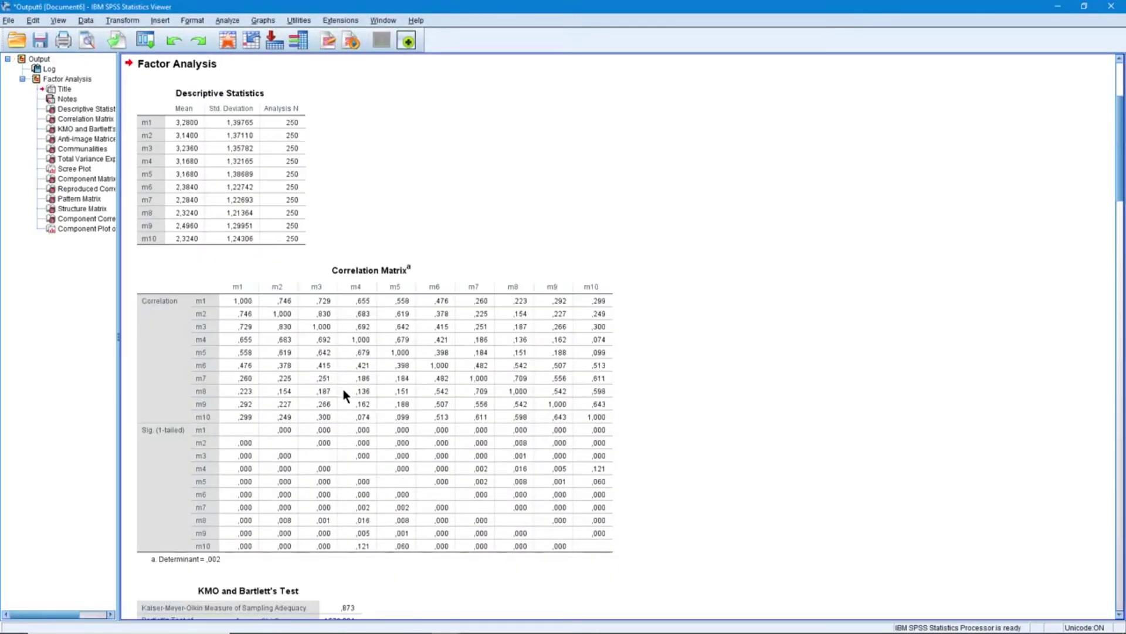
Step: Skim the factor analysis output and examine the Correlation Matrix, its determinant, and the KMO and Bartlett's Test table
left_click(343, 388)
left_click(298, 167)
scroll(484, 185, "down", 15)
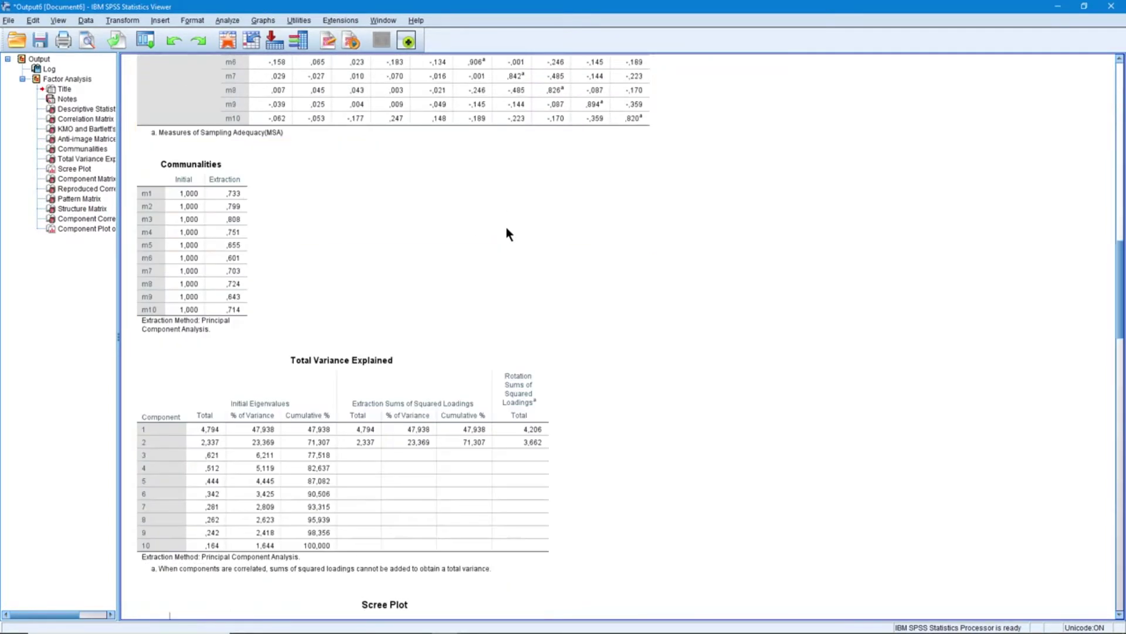
scroll(508, 234, "down", 15)
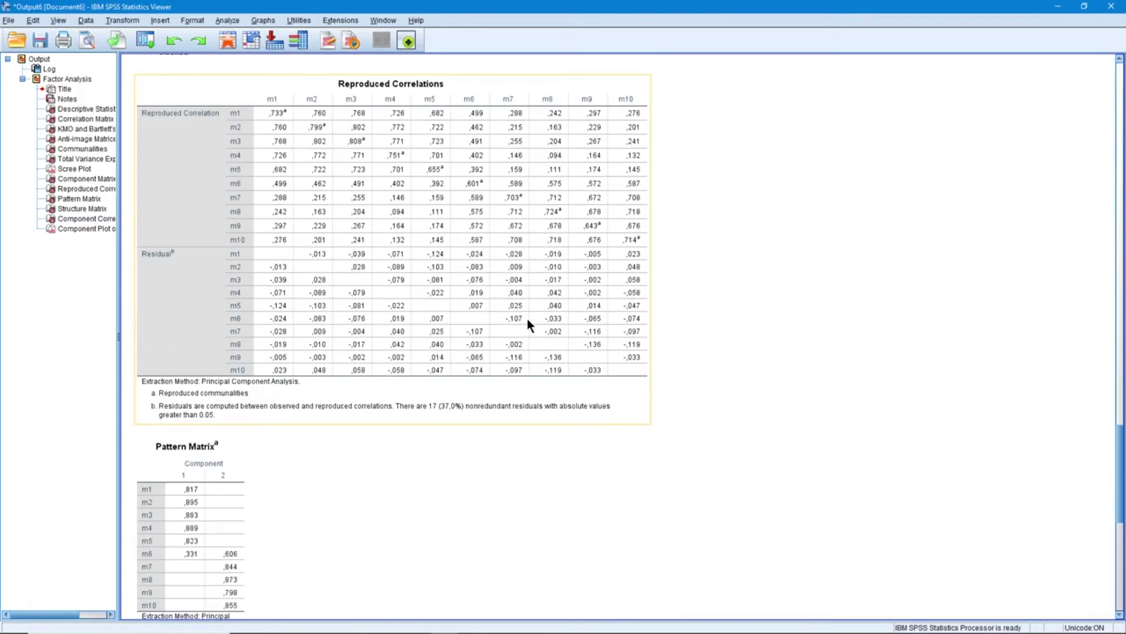
scroll(526, 319, "up", 15)
scroll(510, 308, "up", 3)
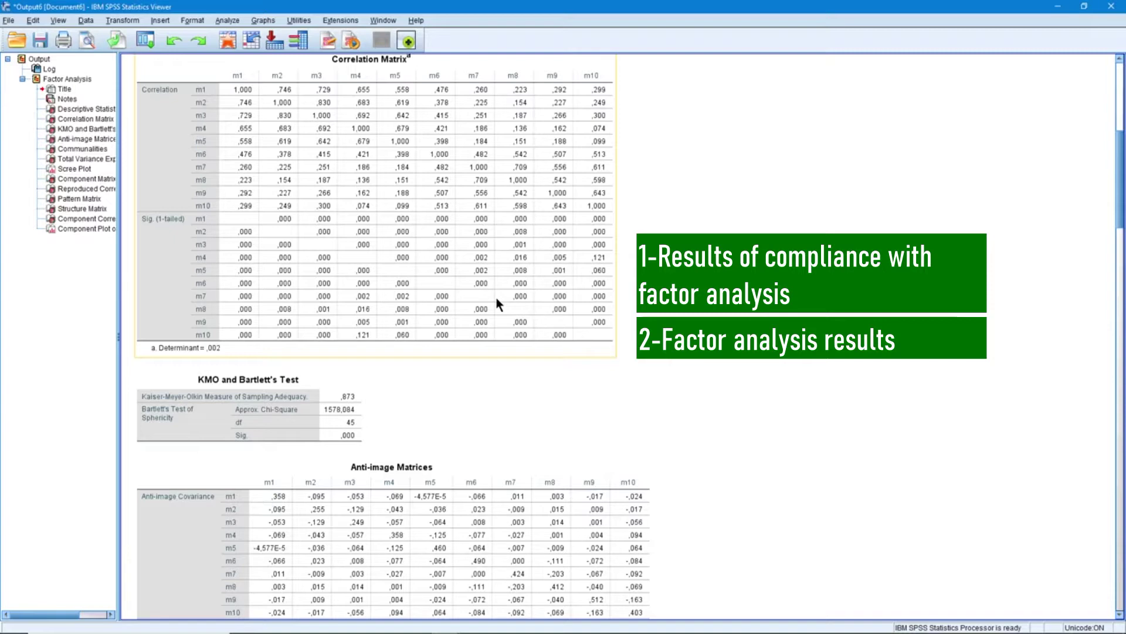
left_click(467, 365)
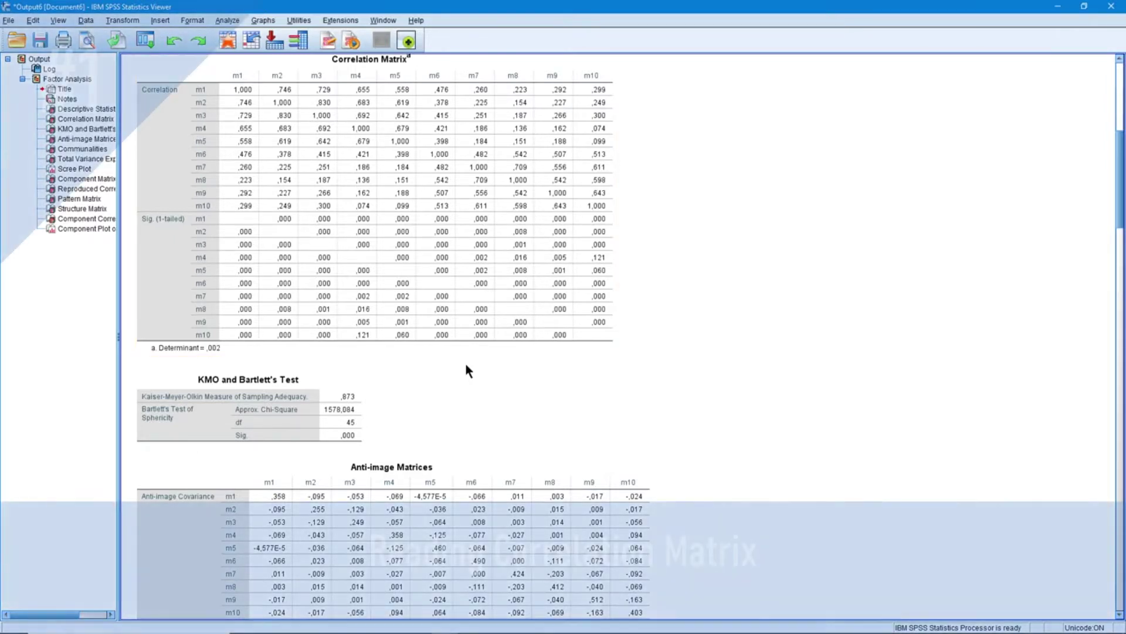
left_click(353, 292)
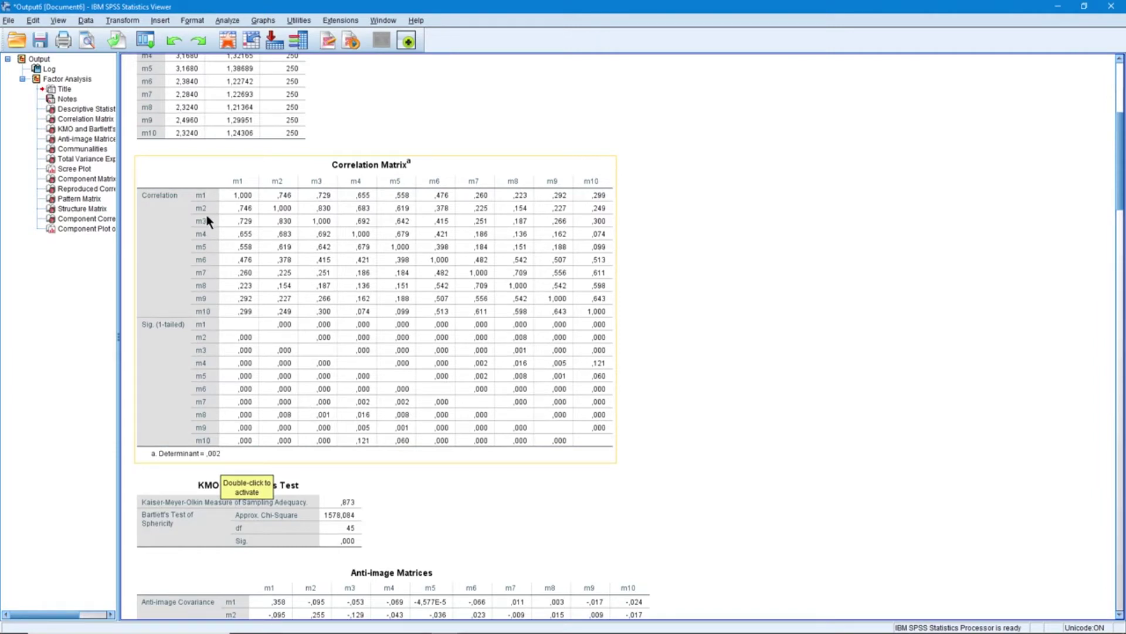
scroll(305, 296, "down", 3)
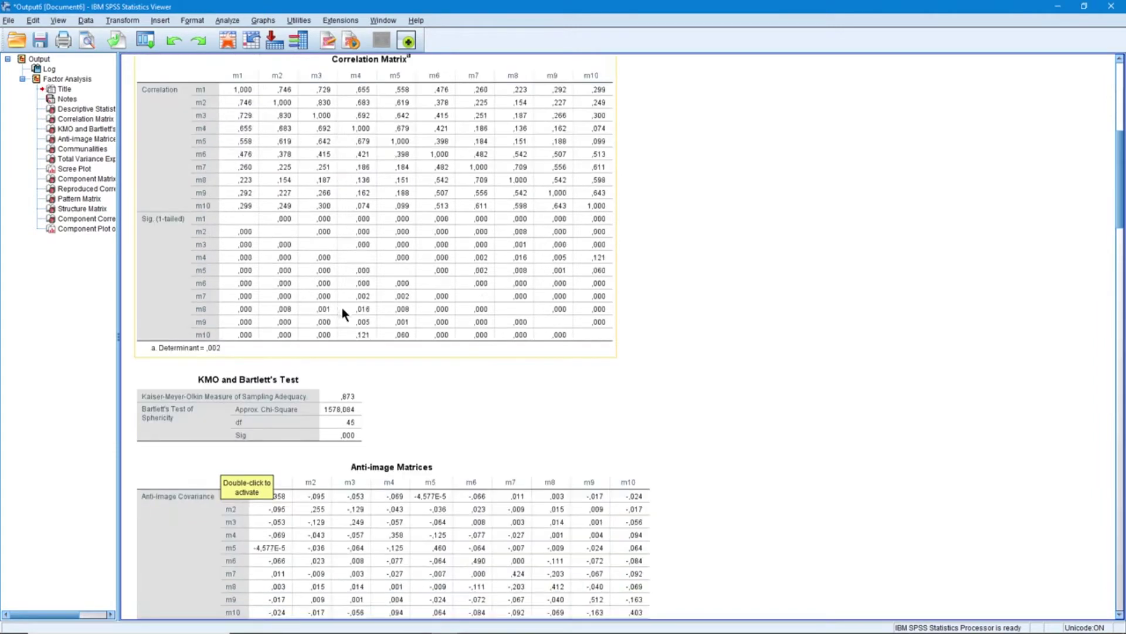
scroll(342, 307, "down", 3)
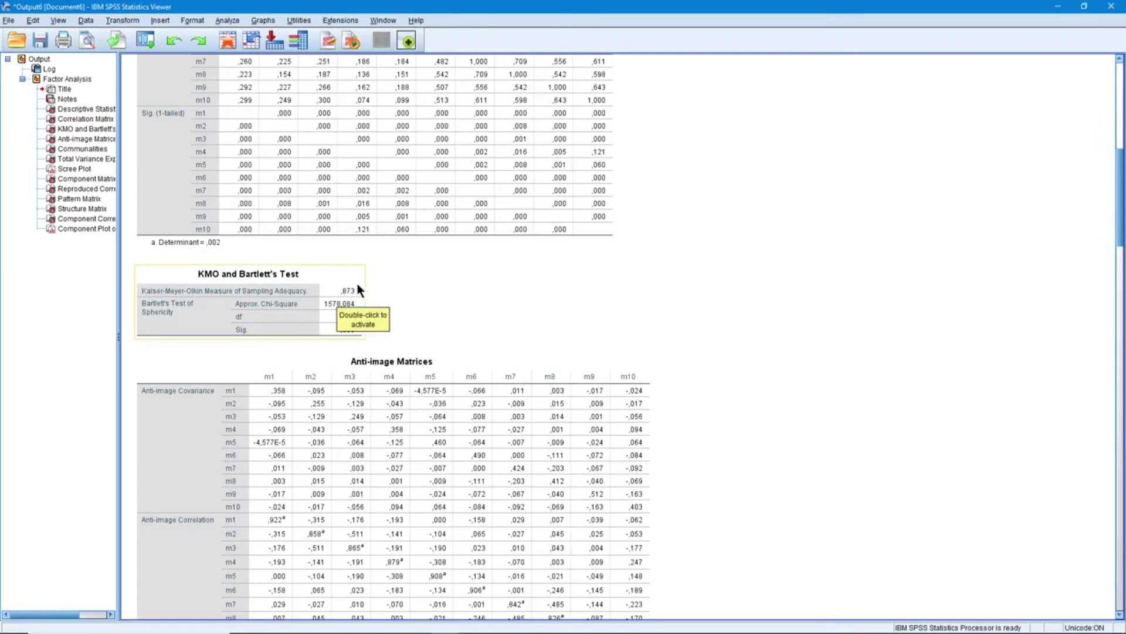
left_click(369, 296)
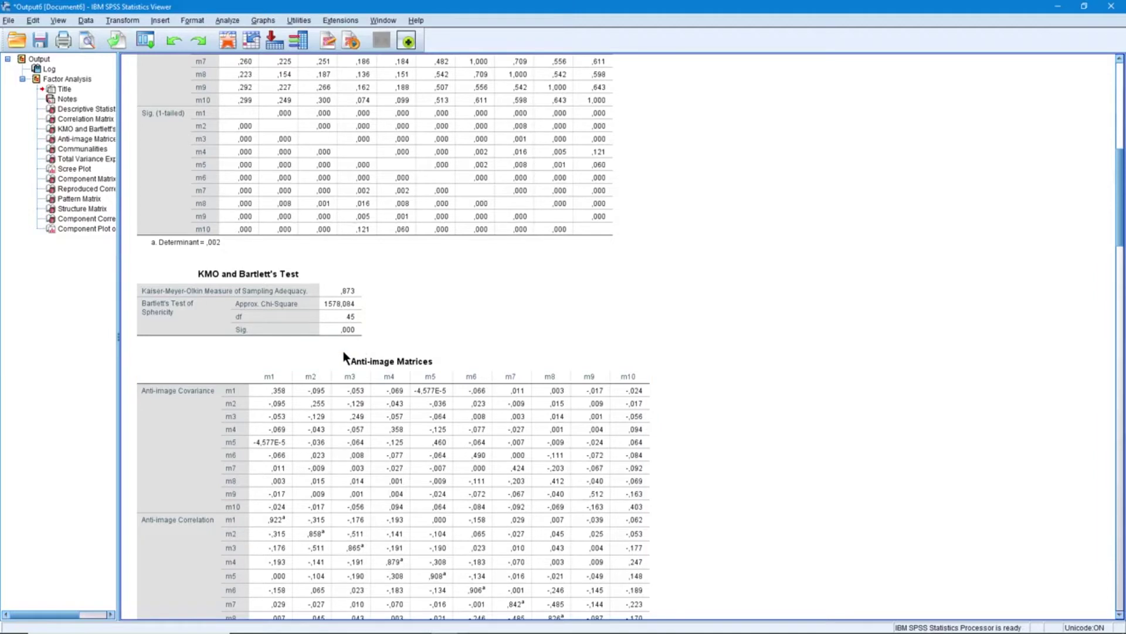
Step: Examine the anti-image correlation diagonal and the extraction values in the Communalities table
scroll(352, 347, "down", 3)
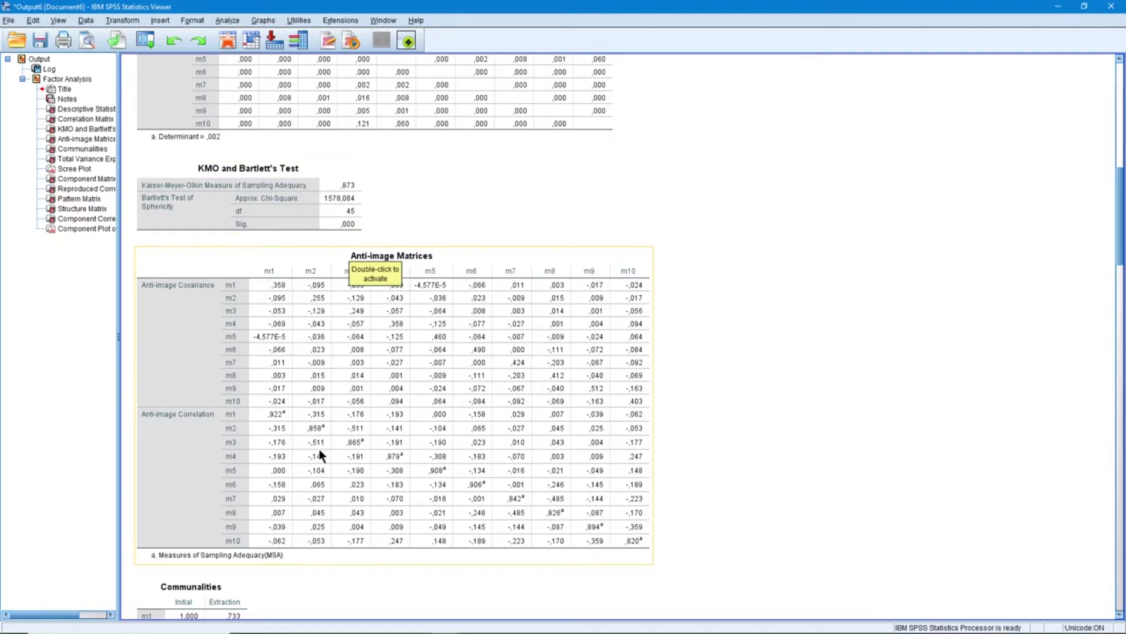
scroll(322, 432, "down", 3)
scroll(326, 409, "down", 3)
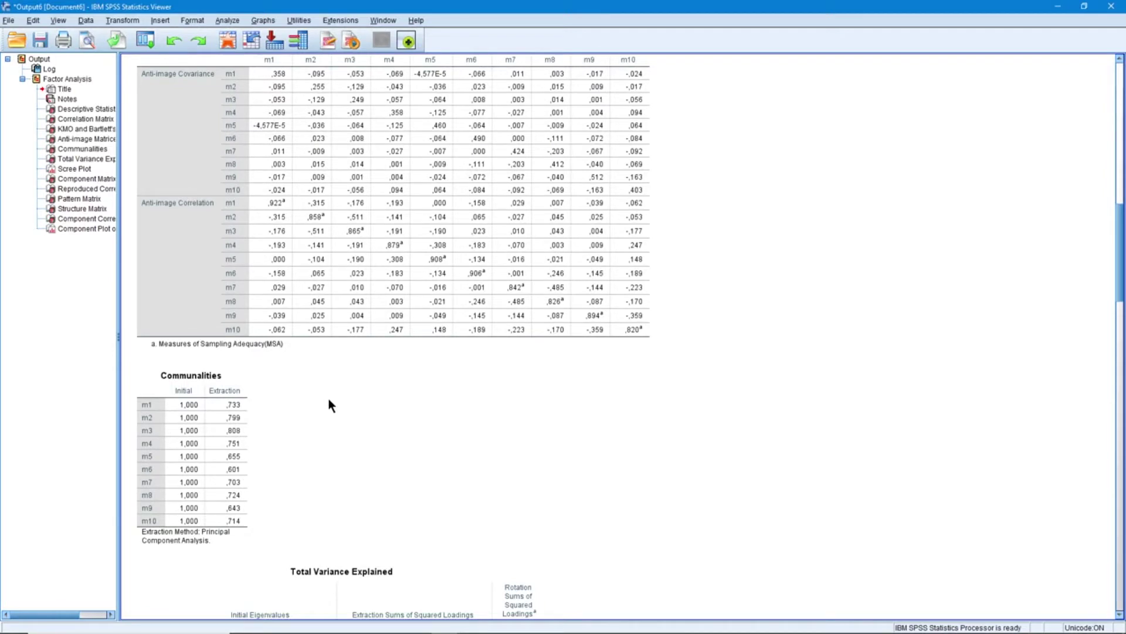
scroll(329, 402, "down", 3)
scroll(329, 401, "up", 3)
scroll(329, 405, "down", 3)
scroll(328, 405, "up", 3)
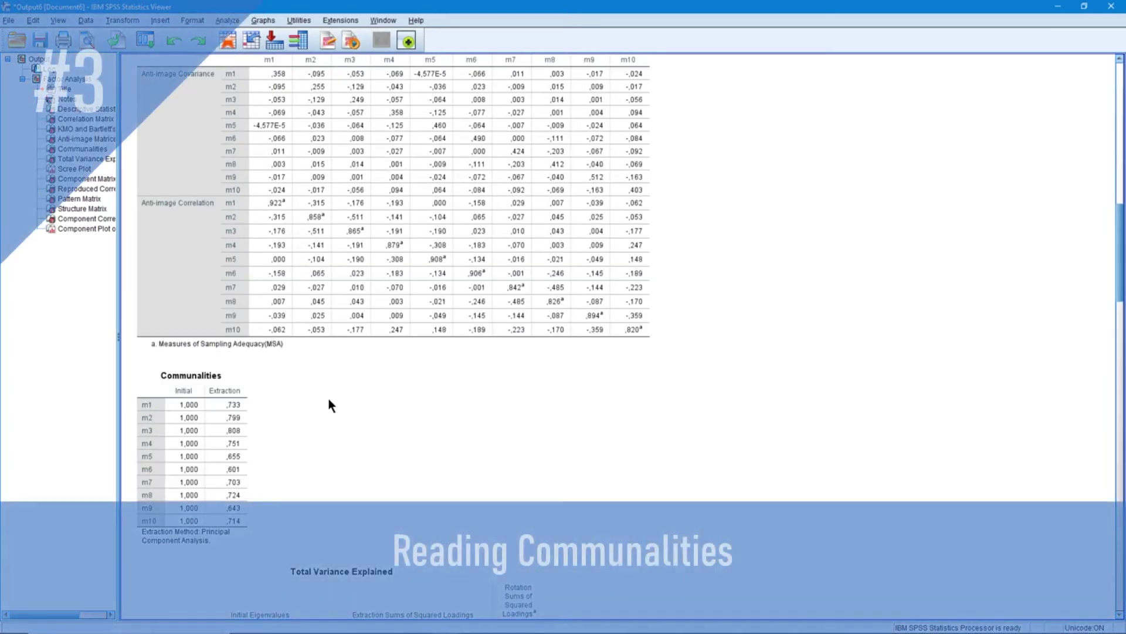
scroll(328, 399, "down", 3)
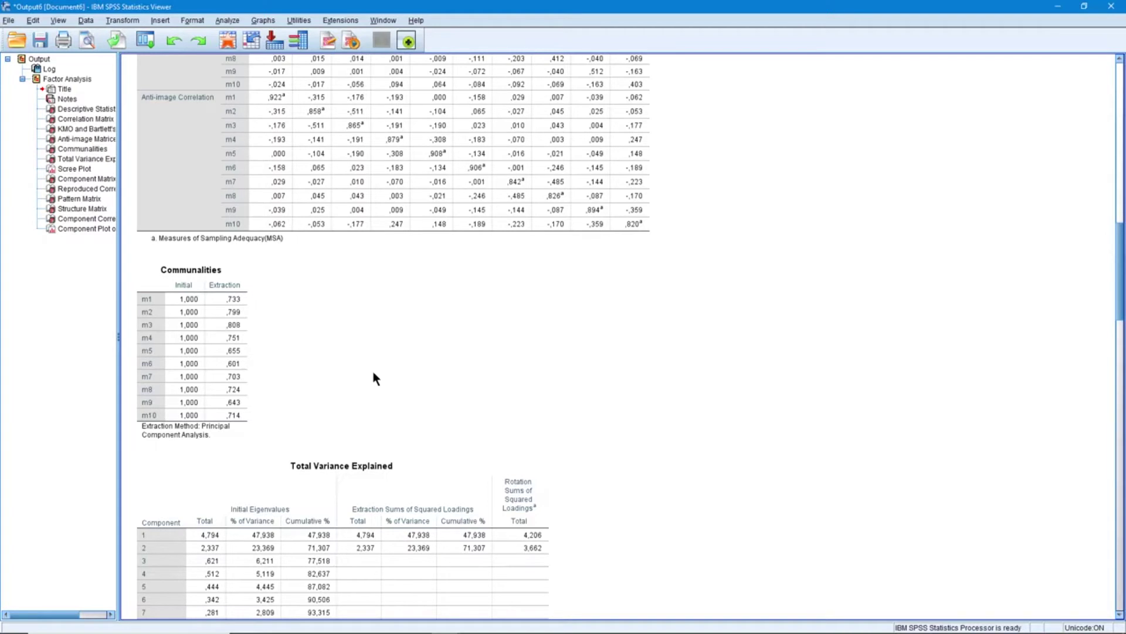
scroll(375, 368, "down", 3)
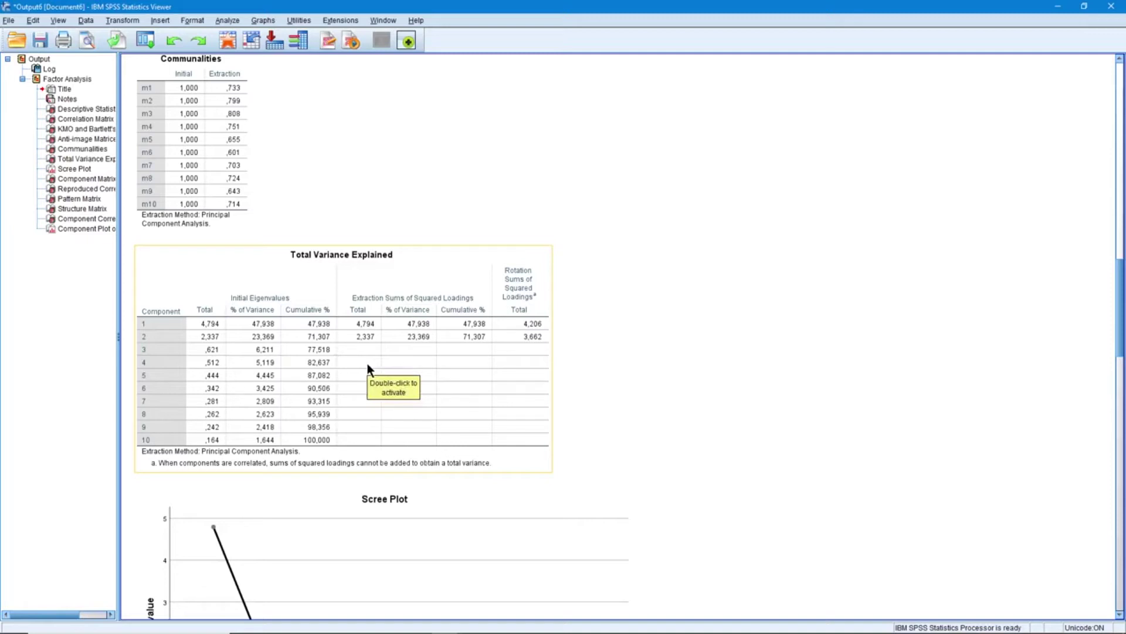
Step: Review the Total Variance Explained table and examine the Reproduced Correlations table with its residuals
left_click(292, 345)
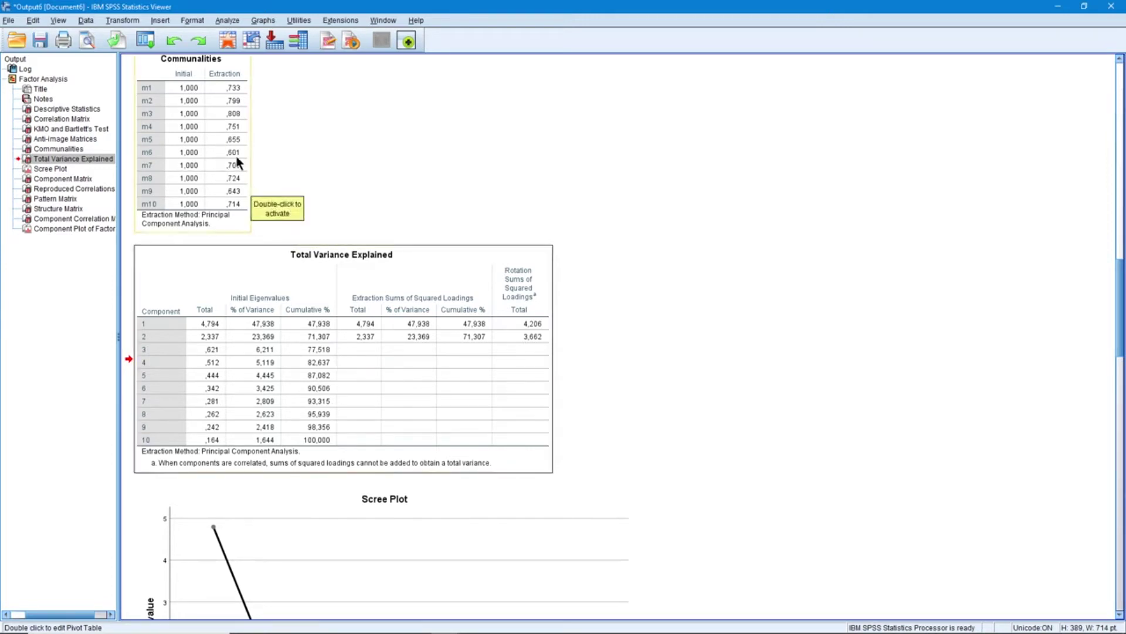
scroll(453, 290, "down", 5)
scroll(446, 302, "down", 4)
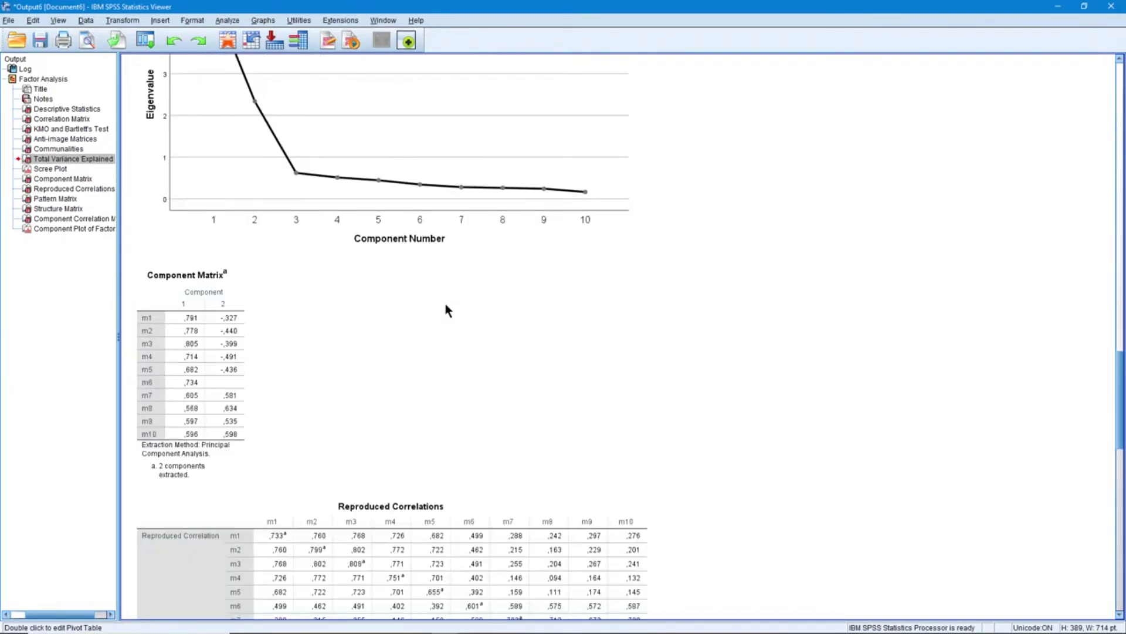
scroll(445, 305, "down", 4)
scroll(439, 346, "down", 2)
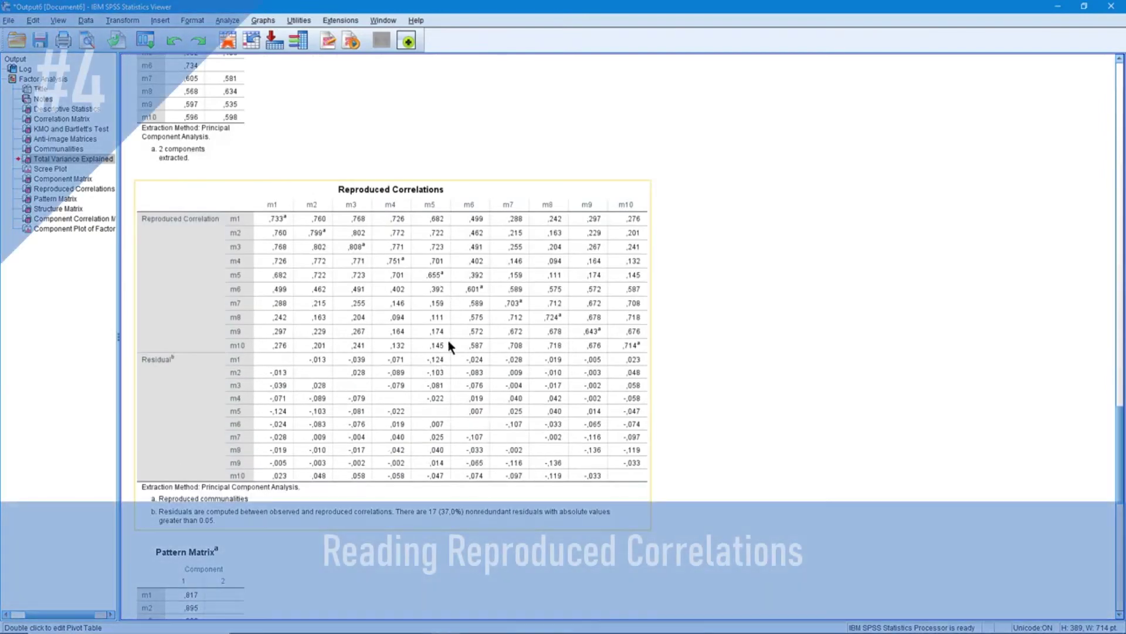
scroll(436, 360, "down", 3)
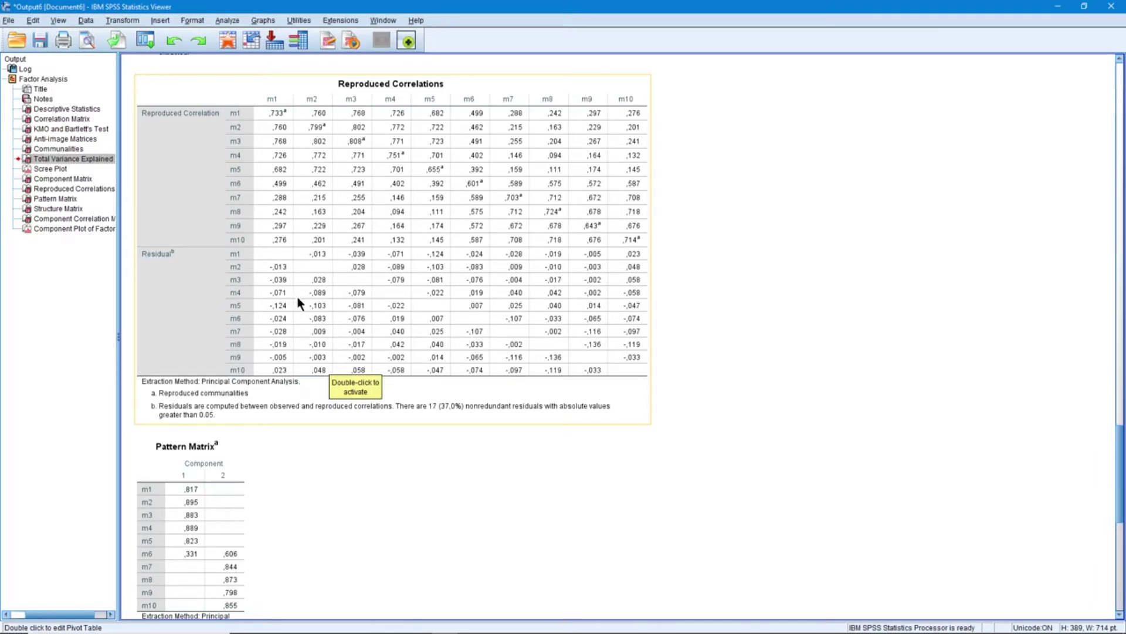
mouse_move(404, 387)
left_mouse_down()
mouse_move(405, 407)
mouse_move(496, 420)
left_mouse_up()
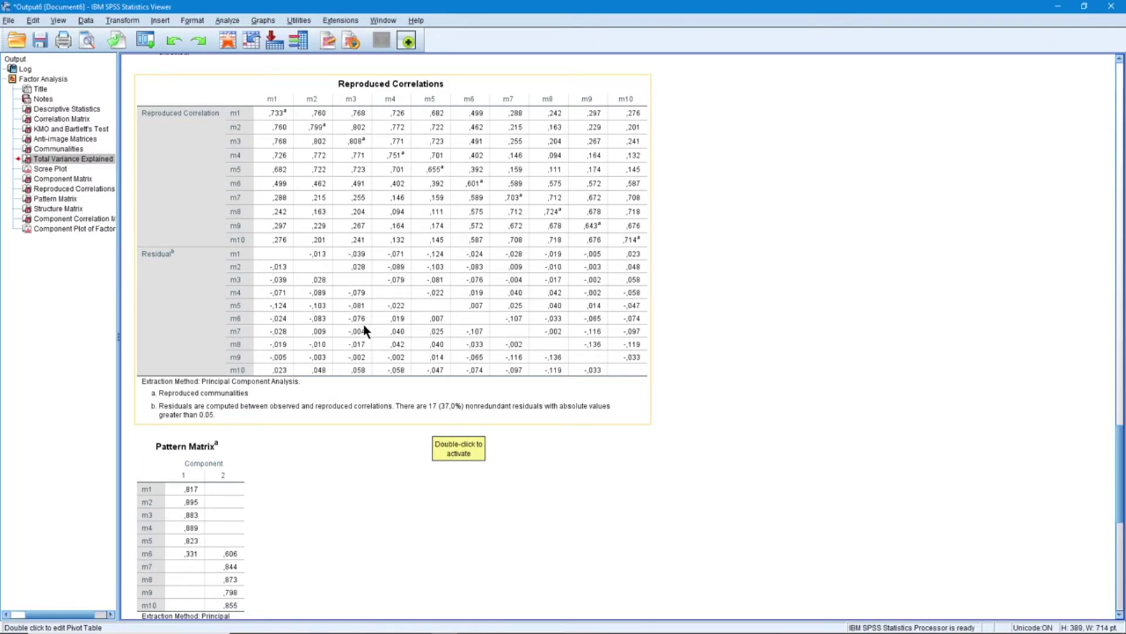
scroll(401, 334, "up", 6)
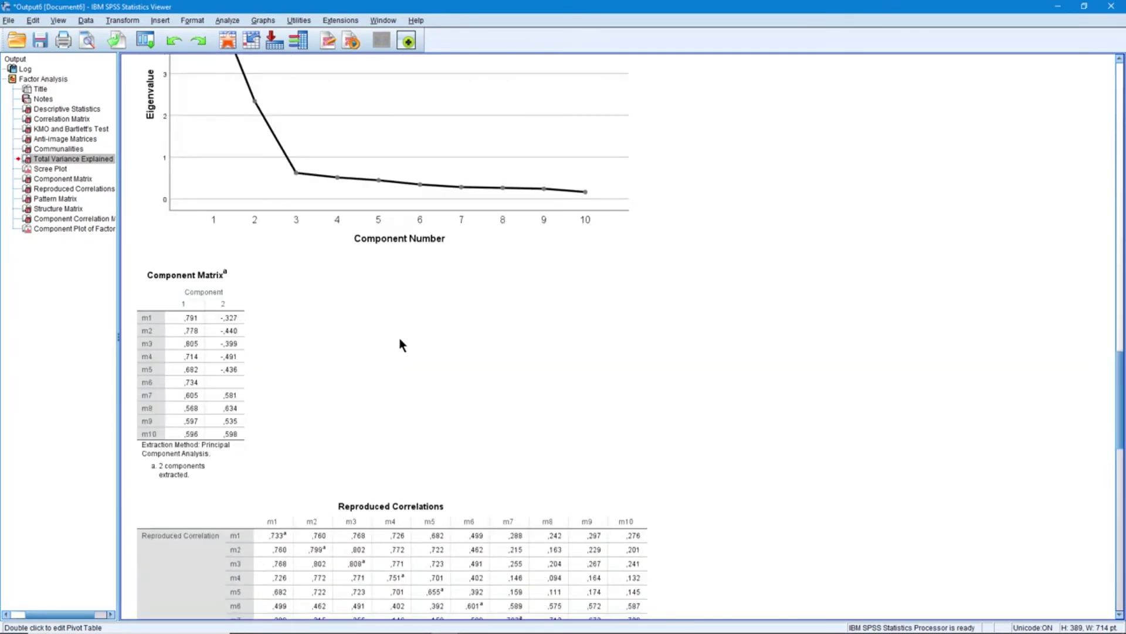
Step: Compare the eigenvalues in the Total Variance Explained table with the bend in the Scree Plot
scroll(399, 339, "up", 6)
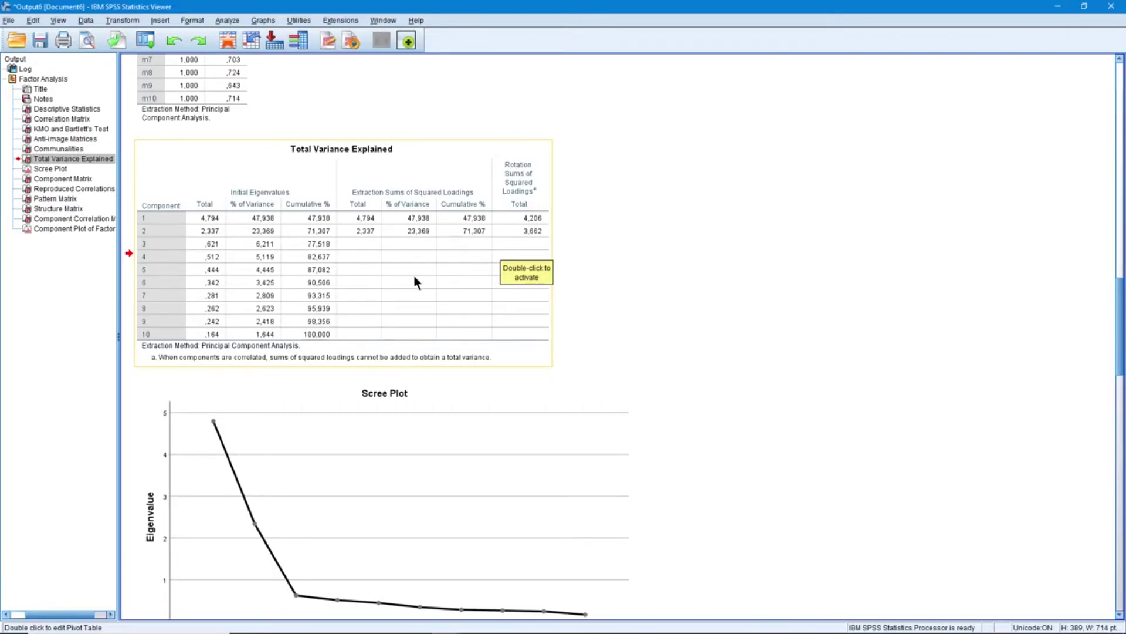
scroll(398, 358, "down", 3)
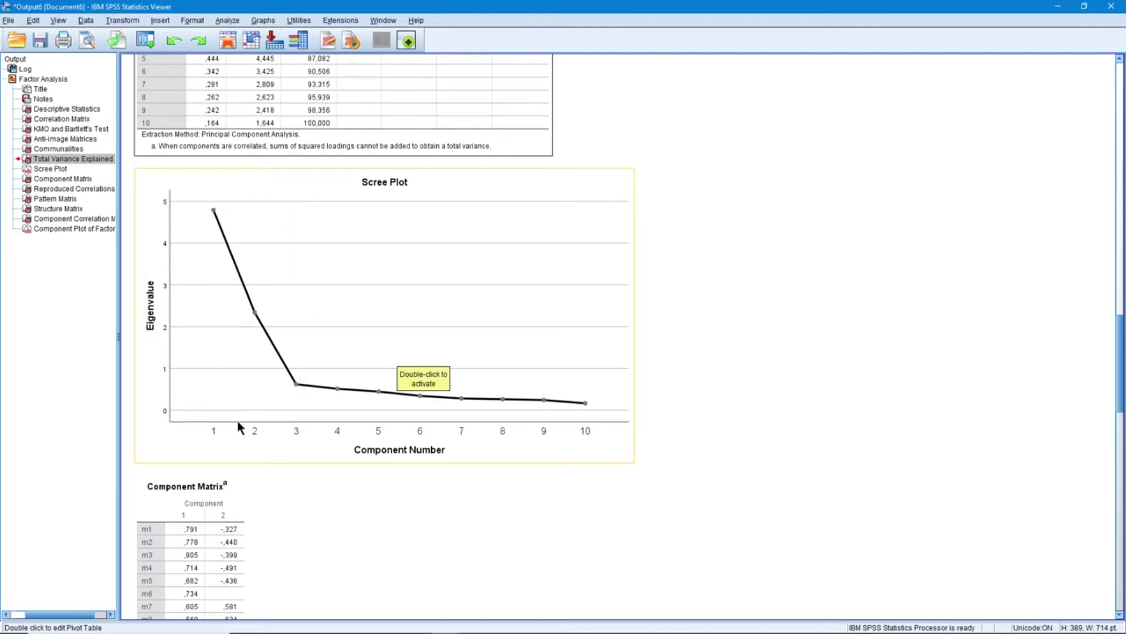
scroll(227, 375, "down", 3)
scroll(429, 270, "up", 9)
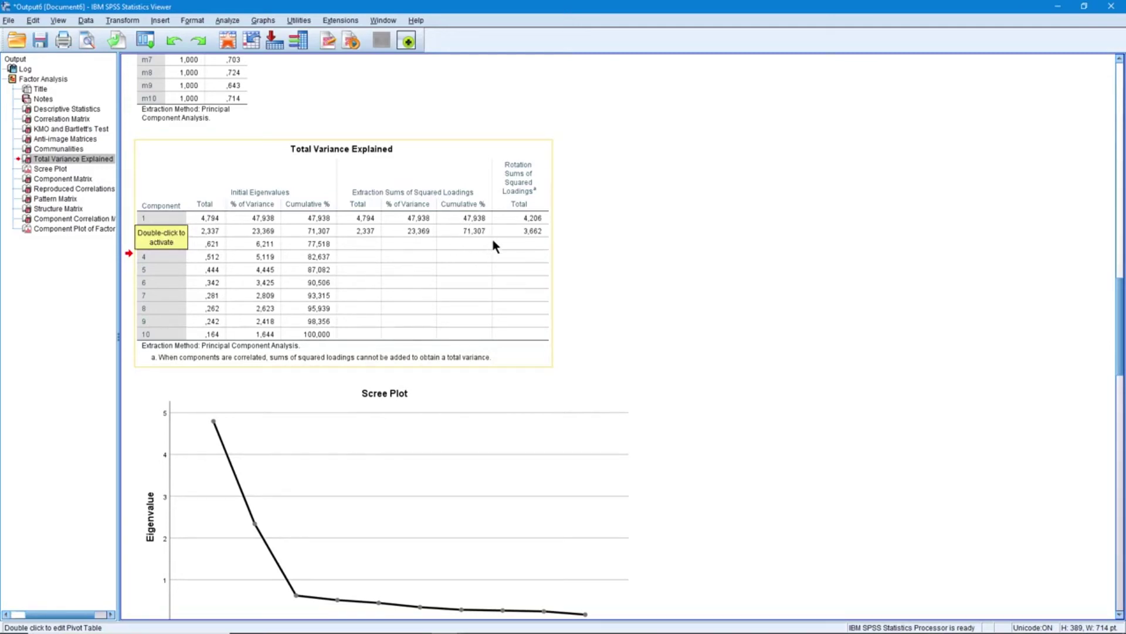
scroll(487, 252, "down", 9)
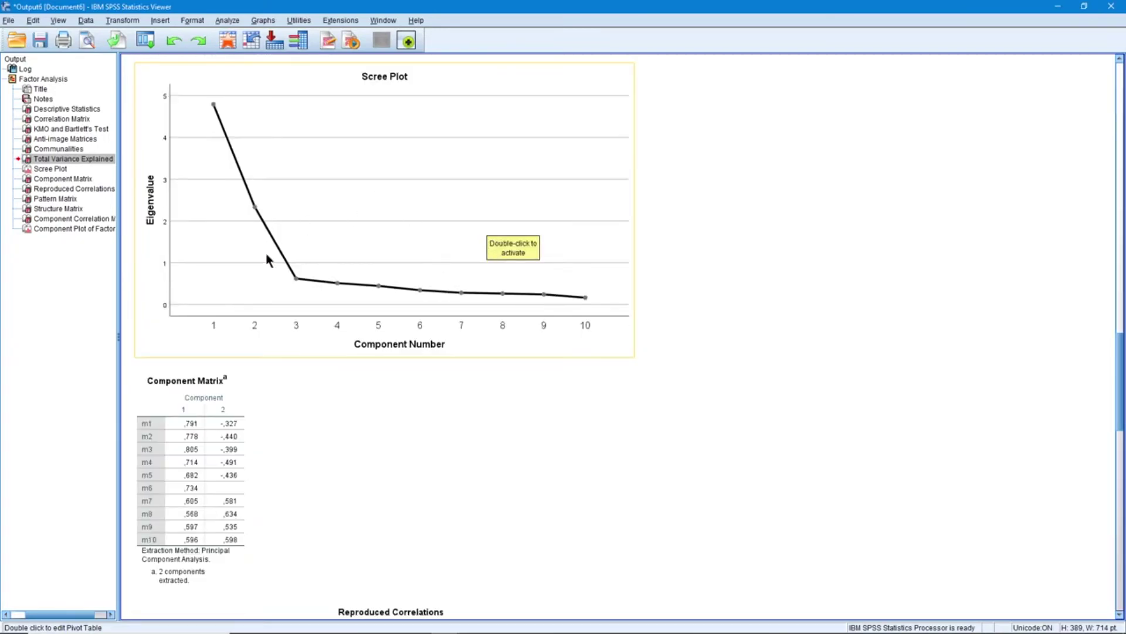
Step: Examine the loadings of items m1 to m10 on both components in the Pattern Matrix
scroll(267, 249, "down", 9)
scroll(368, 270, "down", 6)
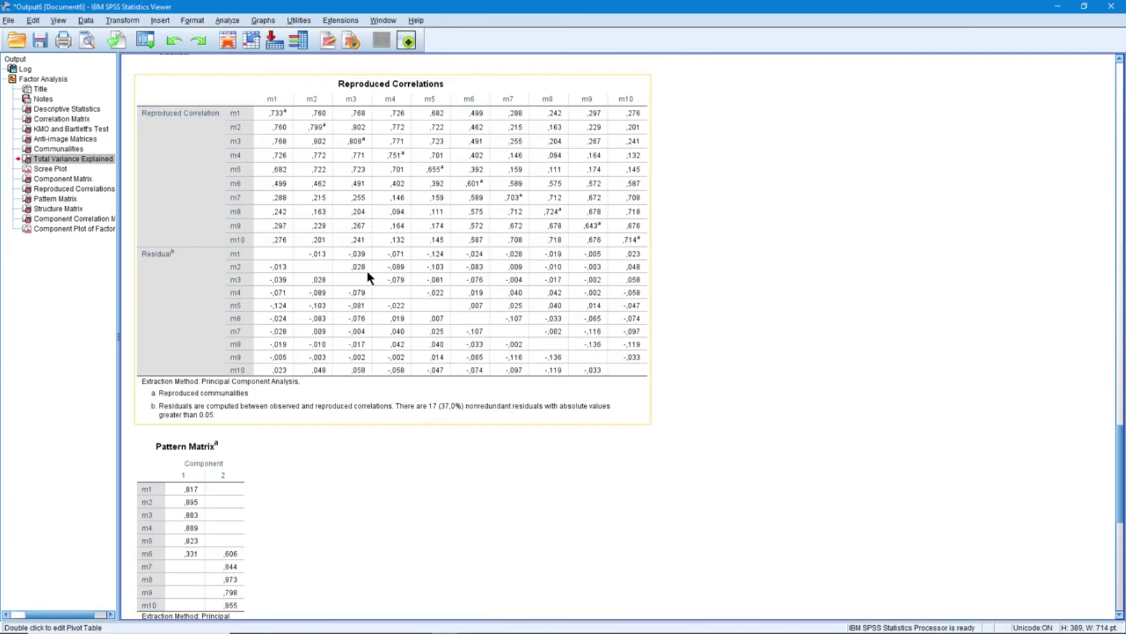
scroll(357, 298, "down", 9)
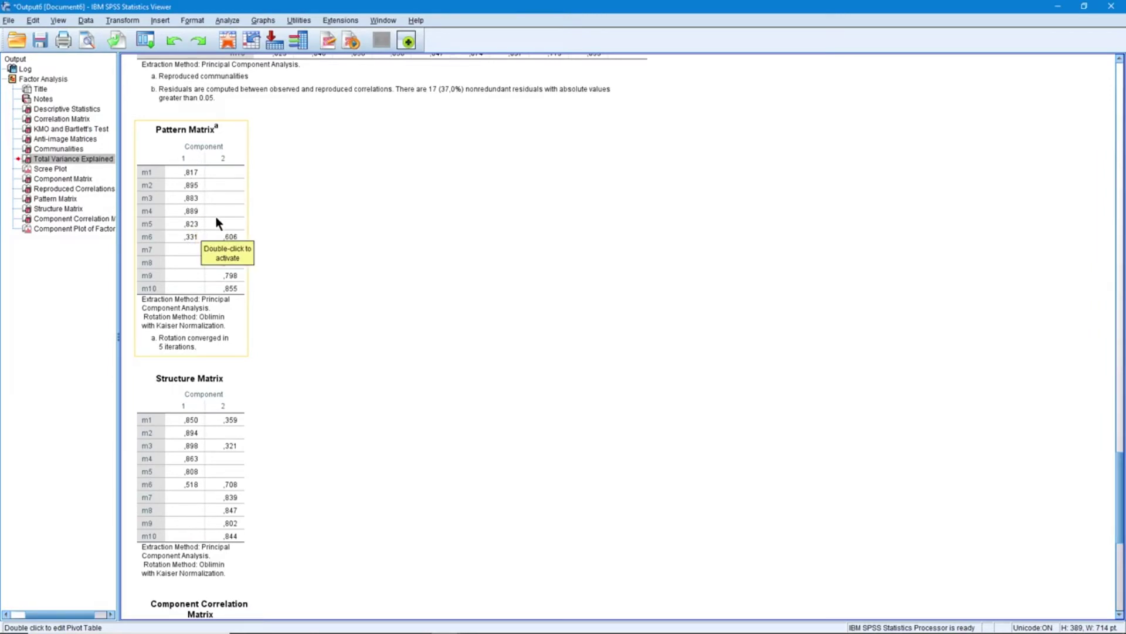
left_click(297, 311)
left_click(227, 229)
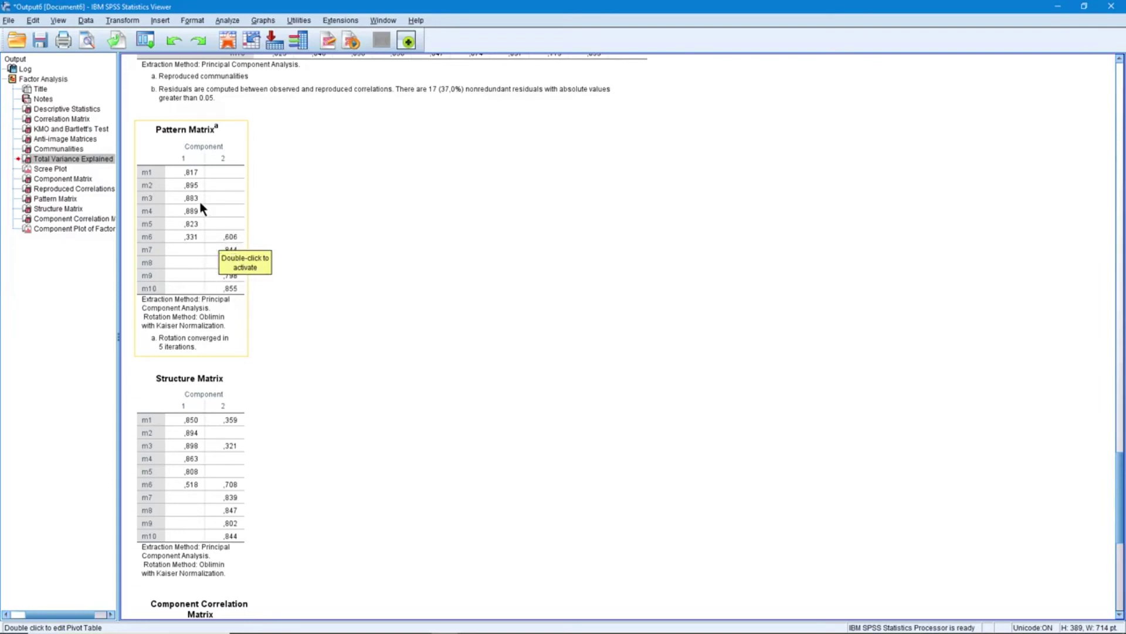
Step: Examine item m6 in the Component Plot in Rotated Space and check it against the Pattern Matrix
scroll(206, 210, "down", 10)
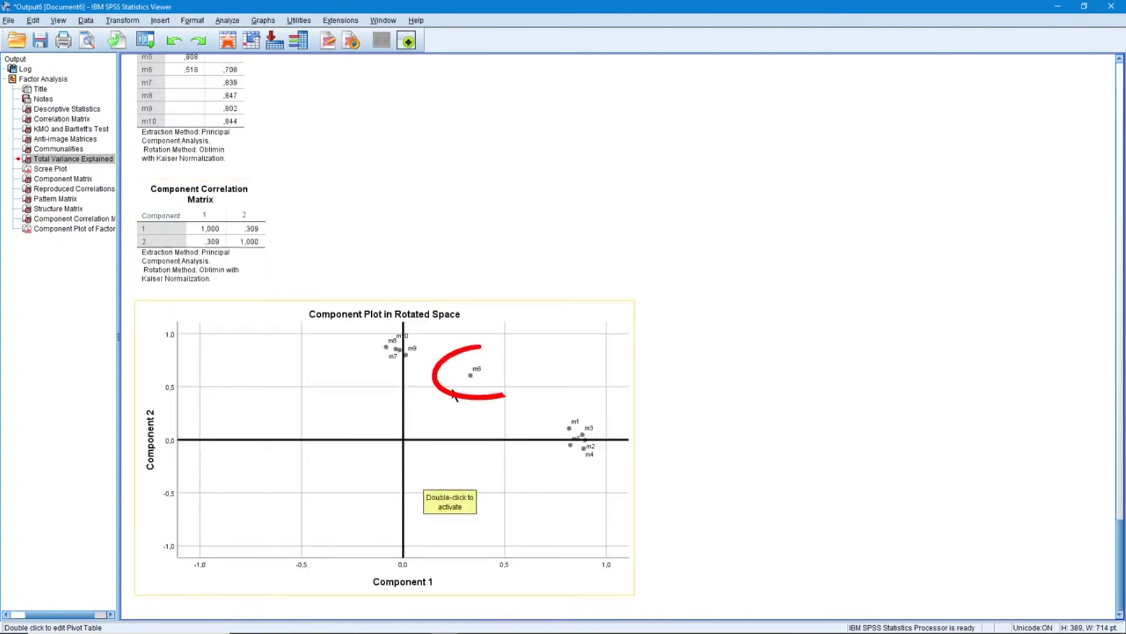
scroll(438, 399, "up", 6)
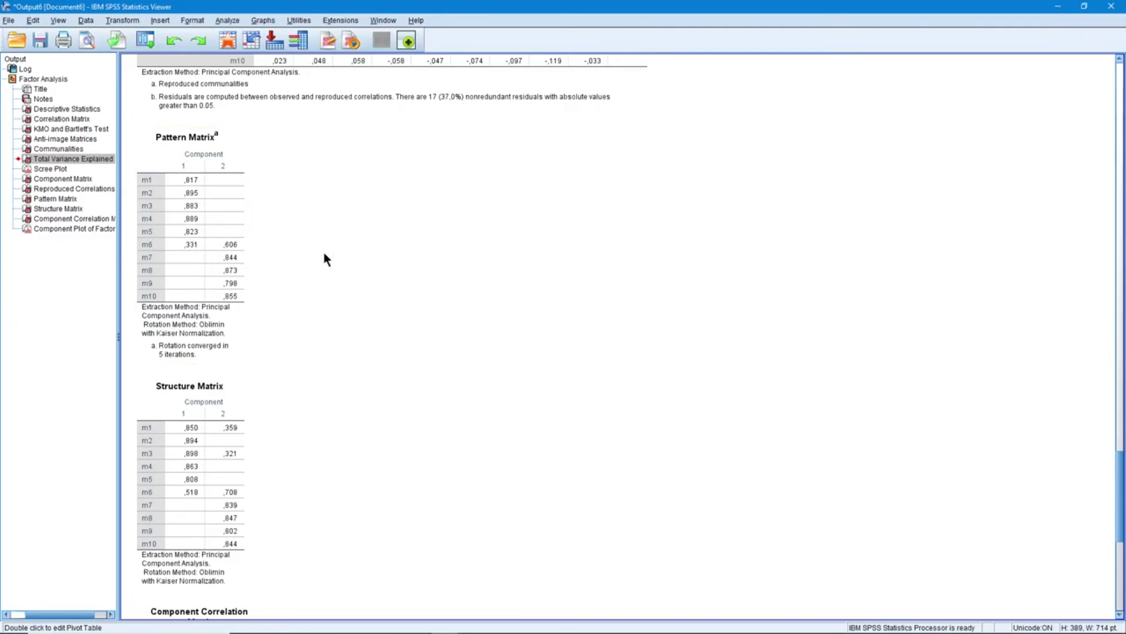
scroll(435, 316, "down", 7)
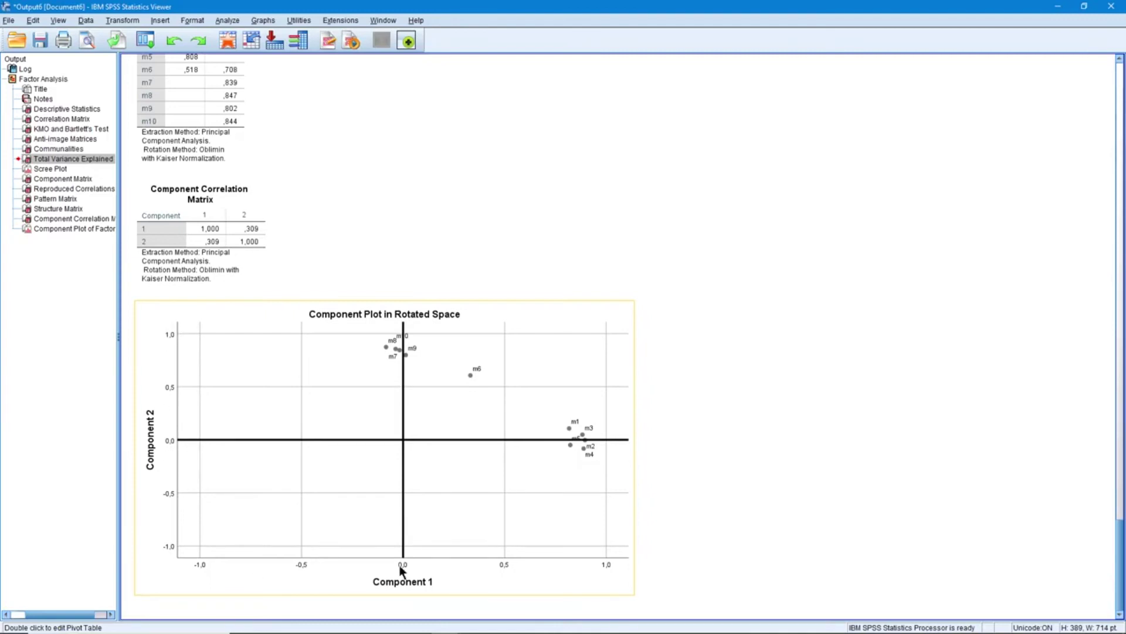
mouse_move(402, 322)
left_mouse_down()
mouse_move(356, 347)
mouse_move(431, 370)
left_mouse_up()
Step: Review the Structure Matrix and inspect how the items cluster along the axes of the rotated component plot
scroll(258, 358, "up", 4)
left_click(249, 339)
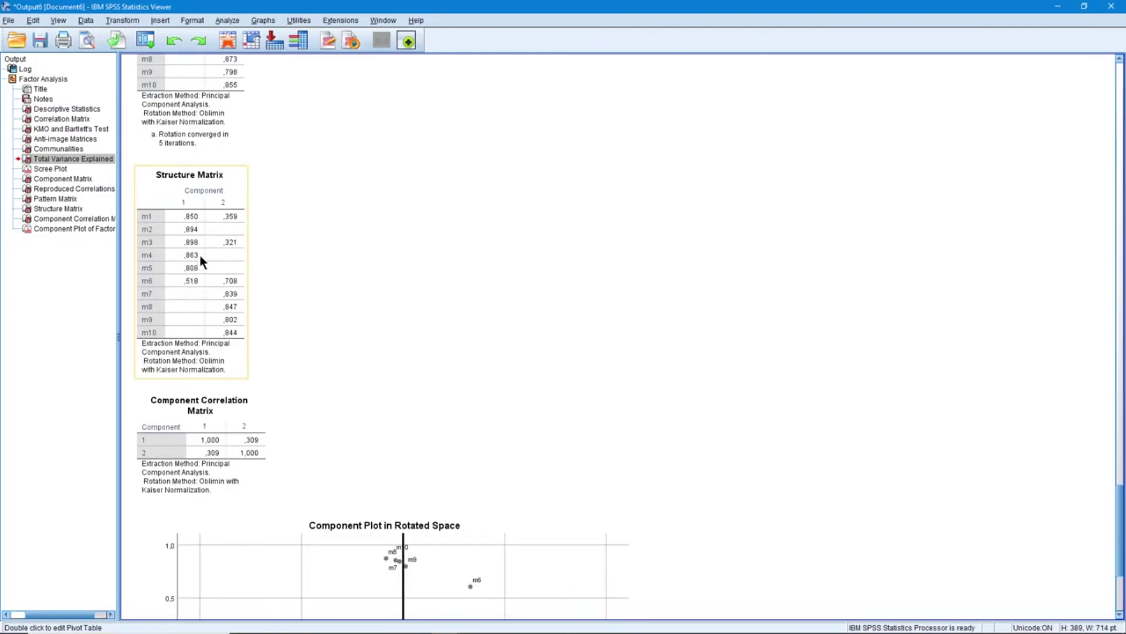
left_click(493, 302)
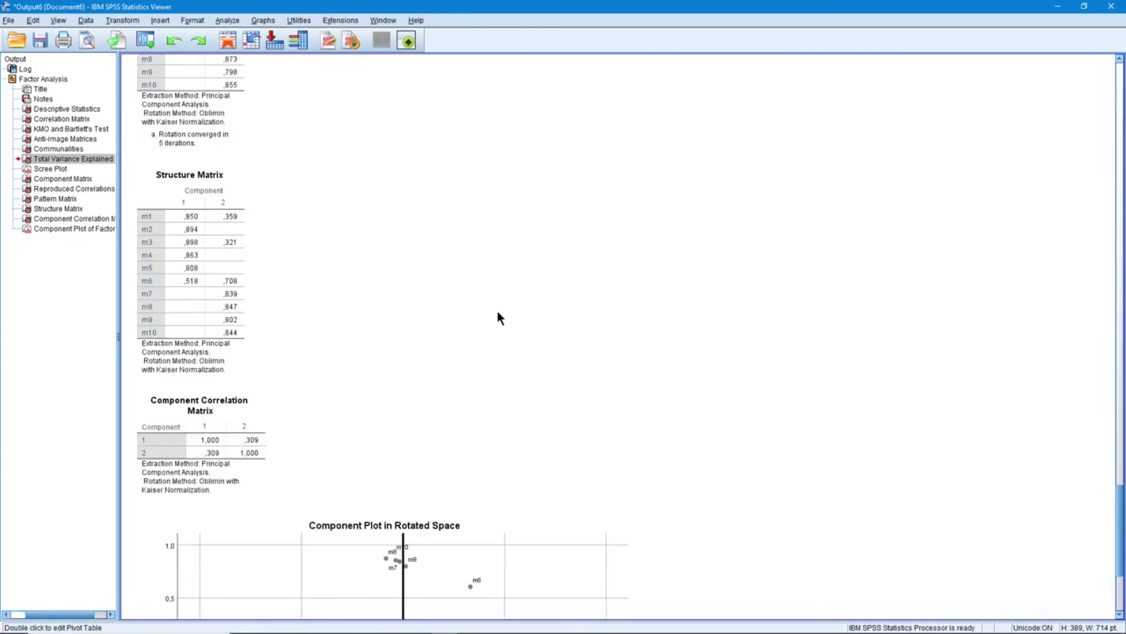
scroll(498, 310, "down", 3)
left_click(494, 320)
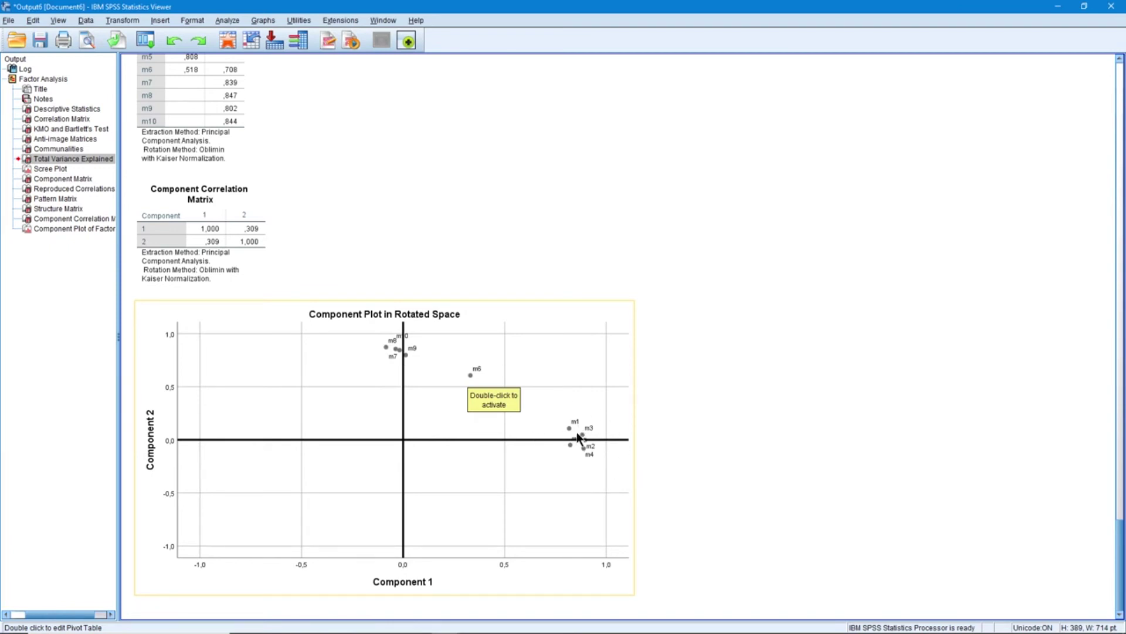
Step: Compare the cross-loading of item m6 in the Pattern Matrix with its position in the rotated component plot
scroll(323, 354, "up", 5)
scroll(322, 353, "up", 2)
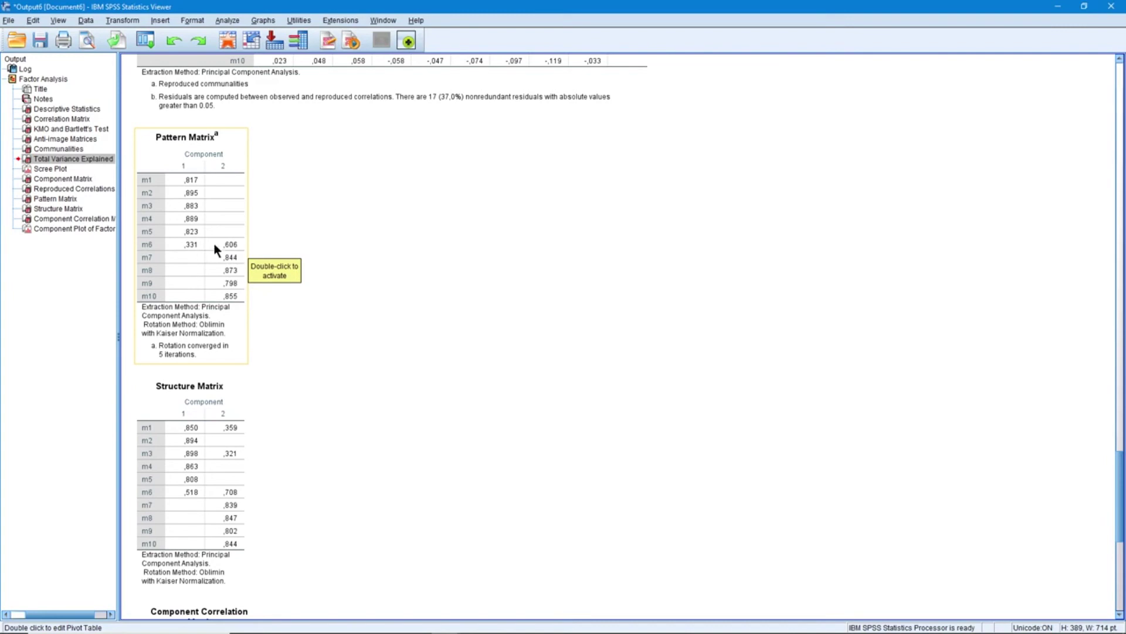
scroll(558, 329, "down", 10)
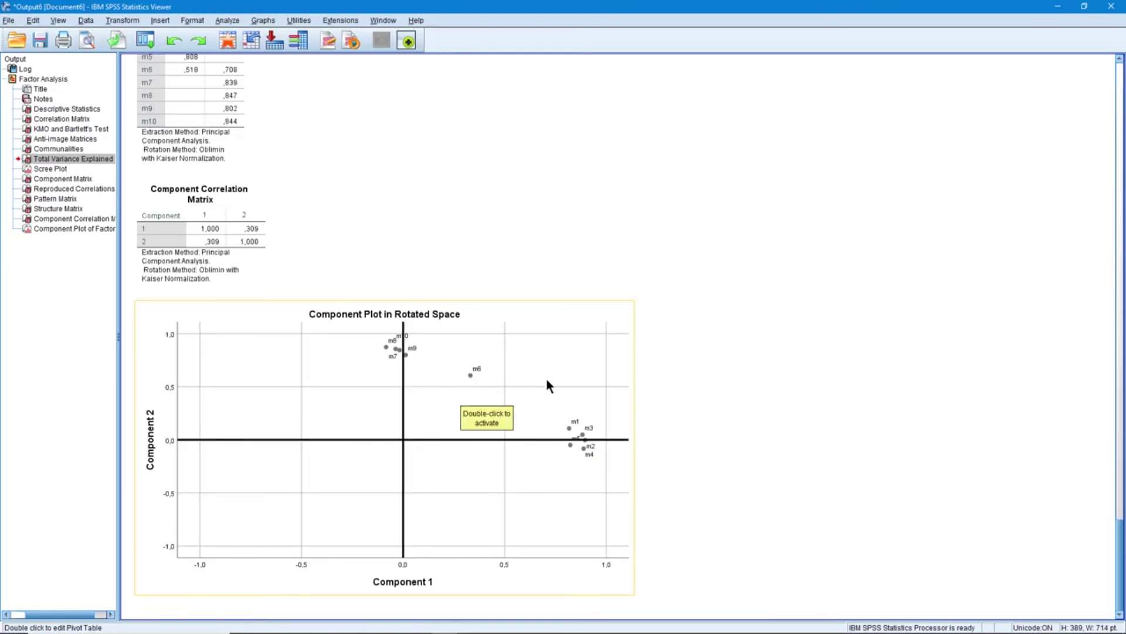
scroll(431, 357, "up", 10)
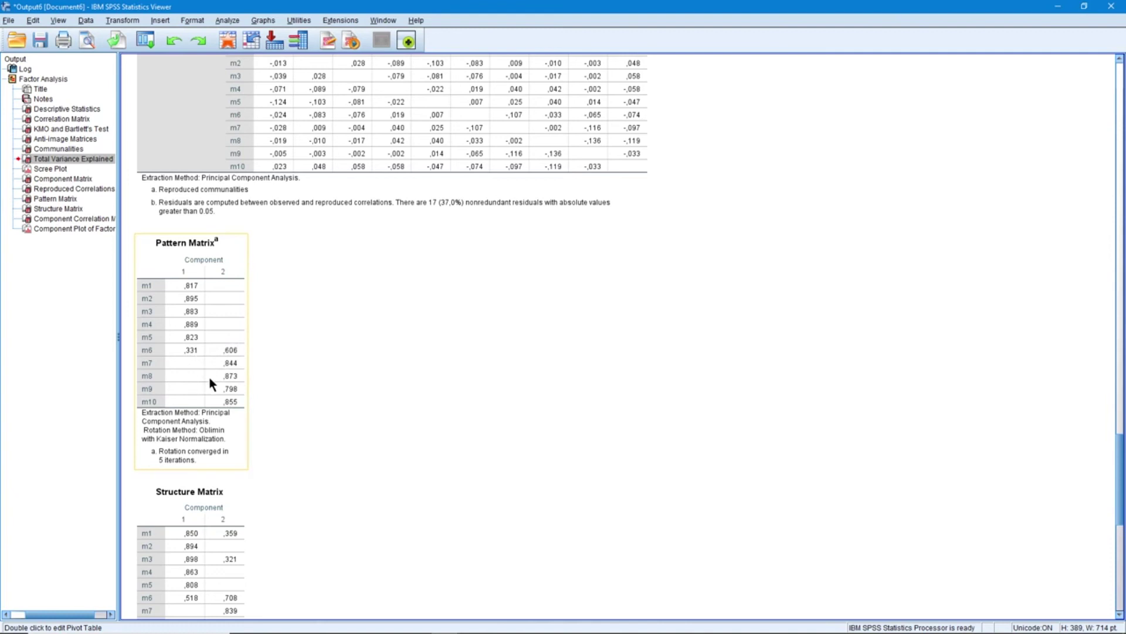
scroll(230, 415, "down", 3)
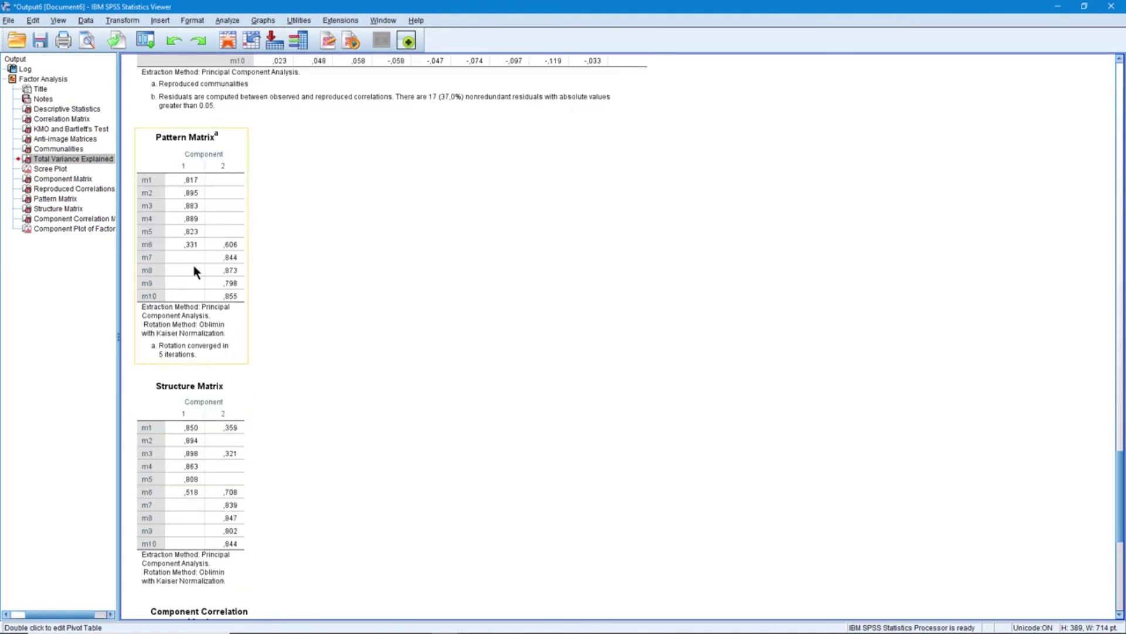
Step: Compare the item loadings on both components between the Pattern Matrix and the Structure Matrix
left_click(336, 547)
left_click(220, 467)
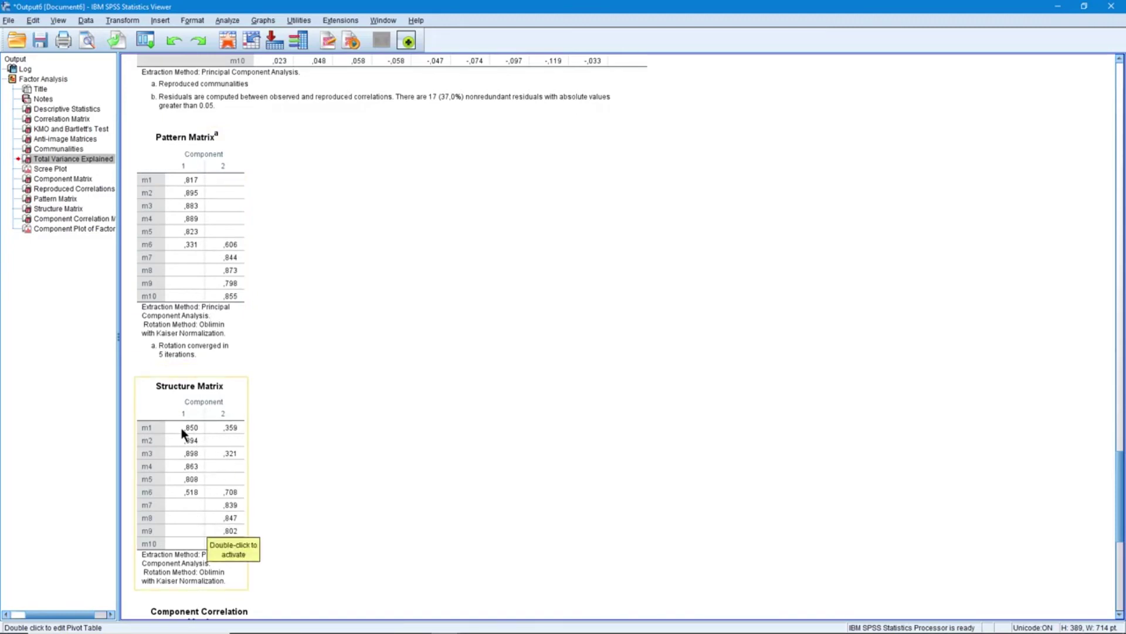
left_click(221, 180)
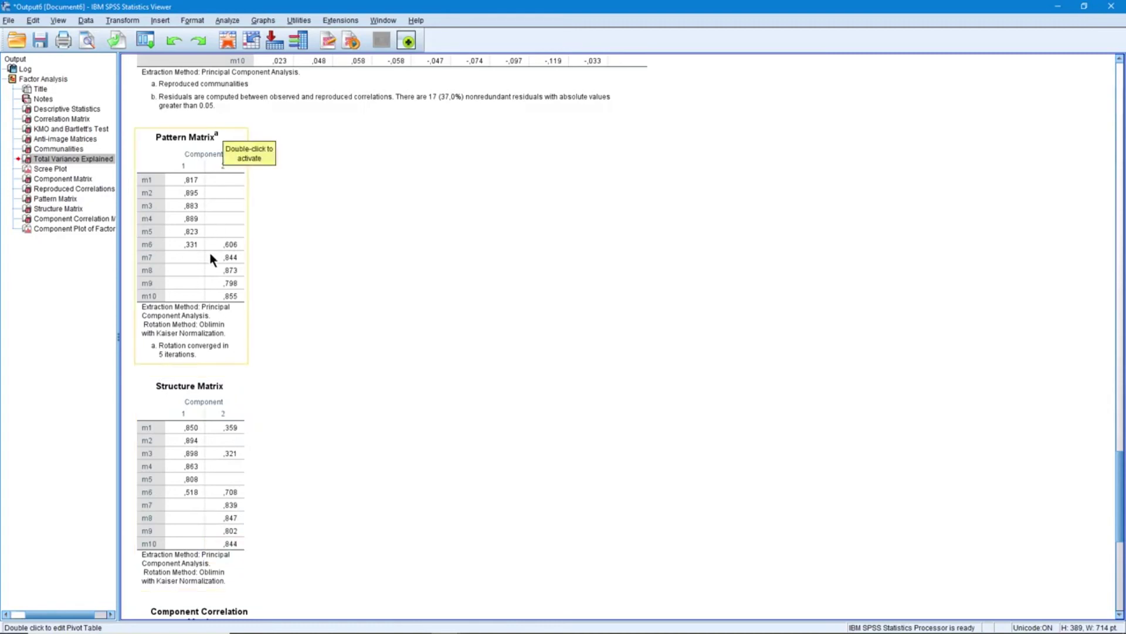
left_click(233, 515)
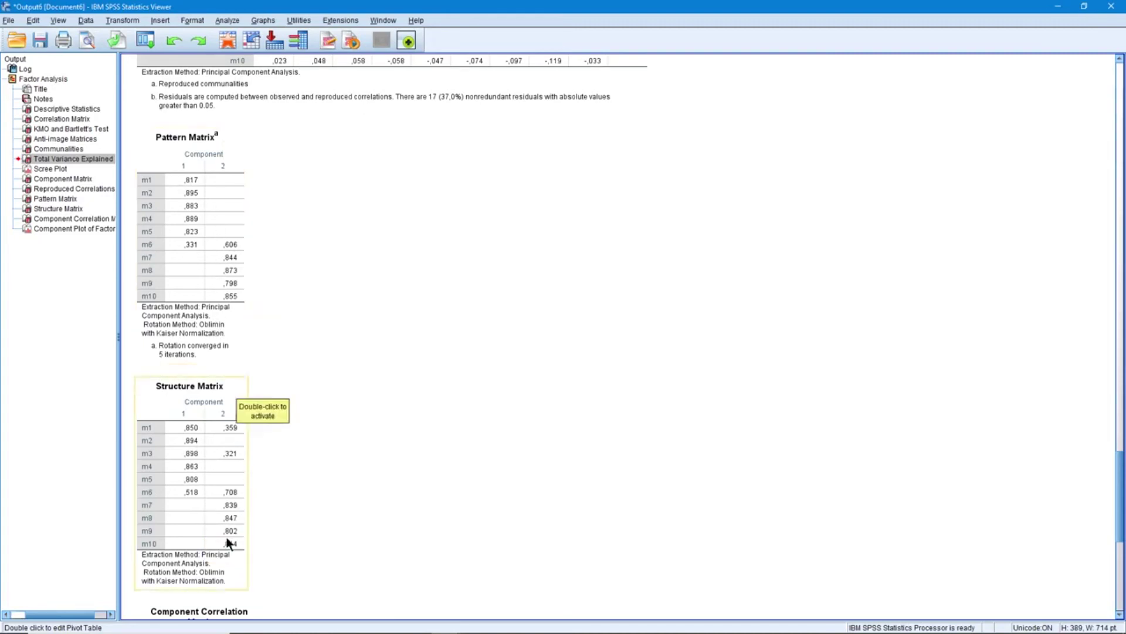
left_click(215, 258)
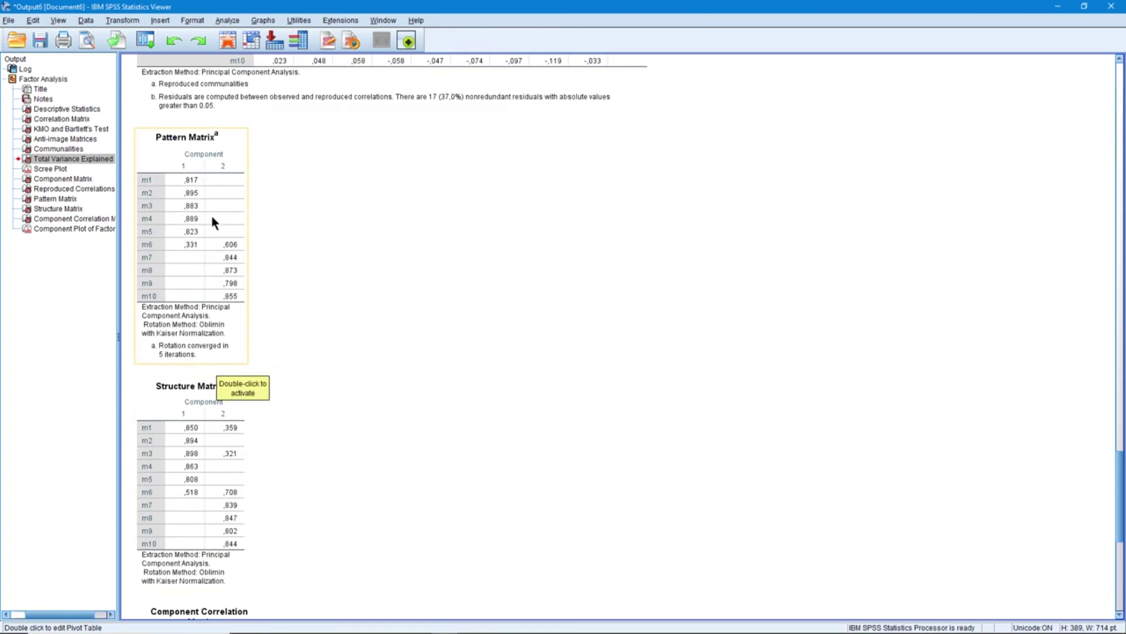
left_click(232, 504)
left_click(316, 446)
left_click(191, 434)
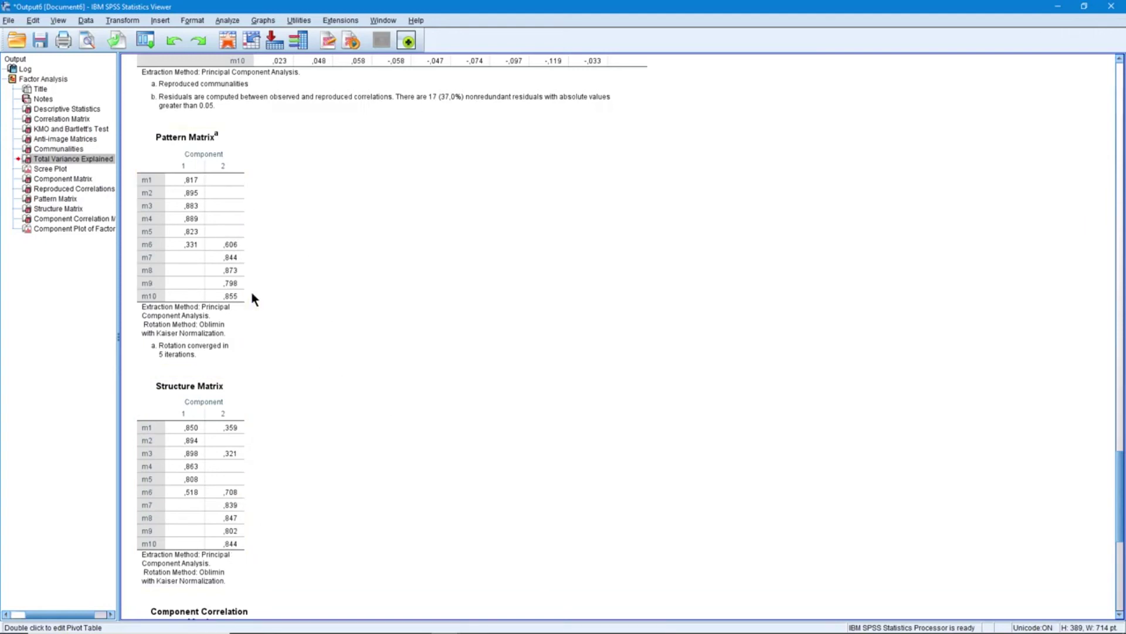
Step: Return to the Total Variance Explained table to review the variance accounted for by the extracted components
scroll(454, 283, "up", 4)
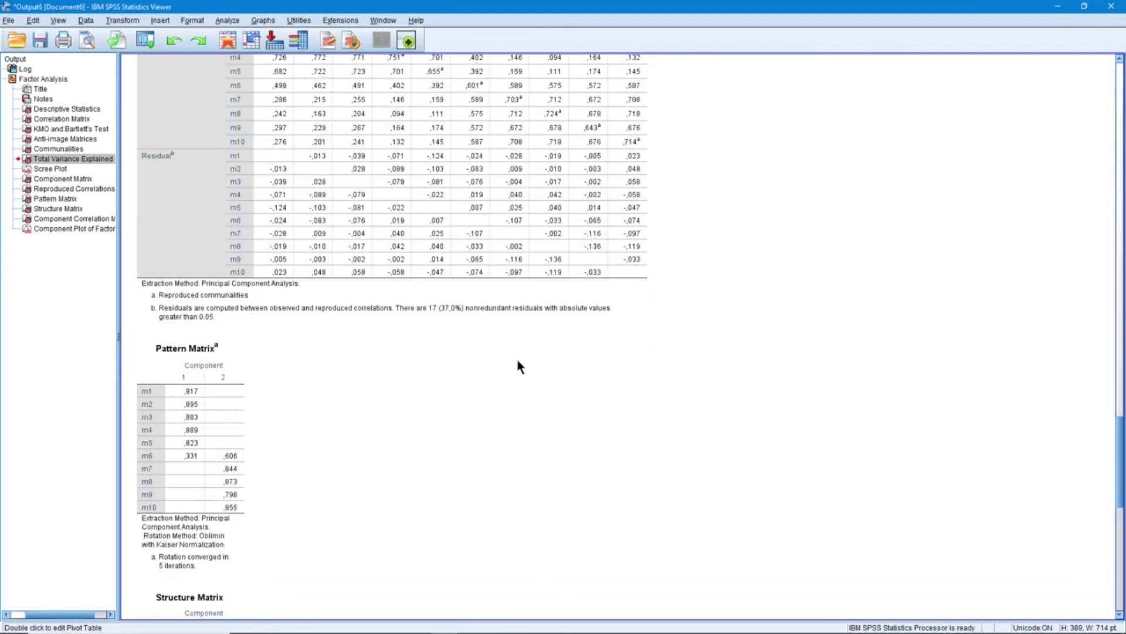
scroll(518, 361, "up", 15)
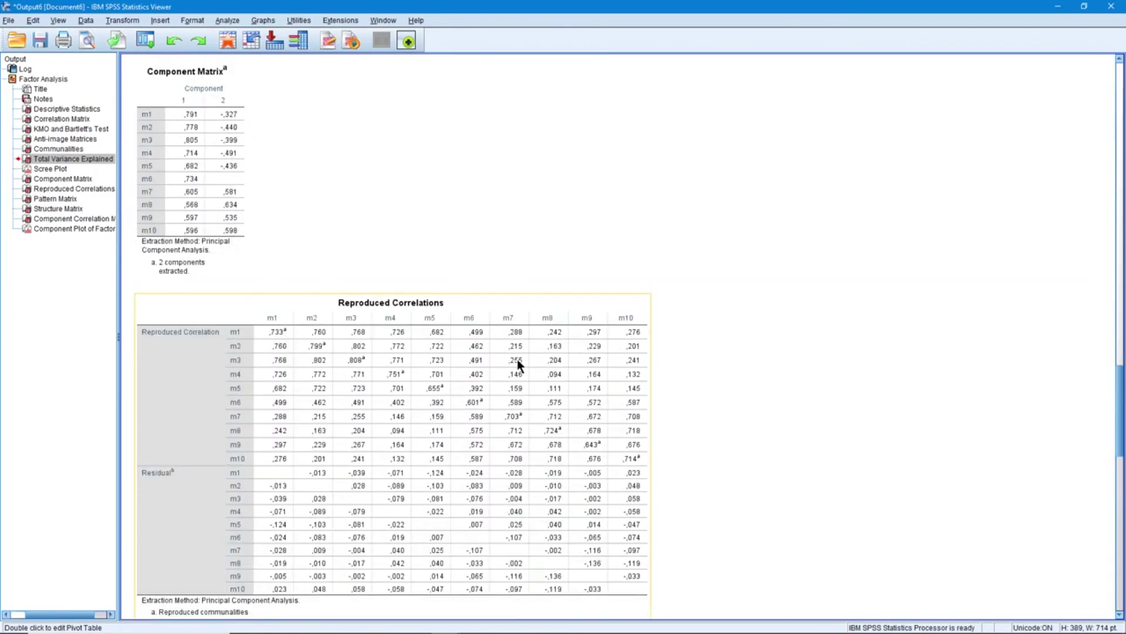
scroll(518, 365, "up", 2)
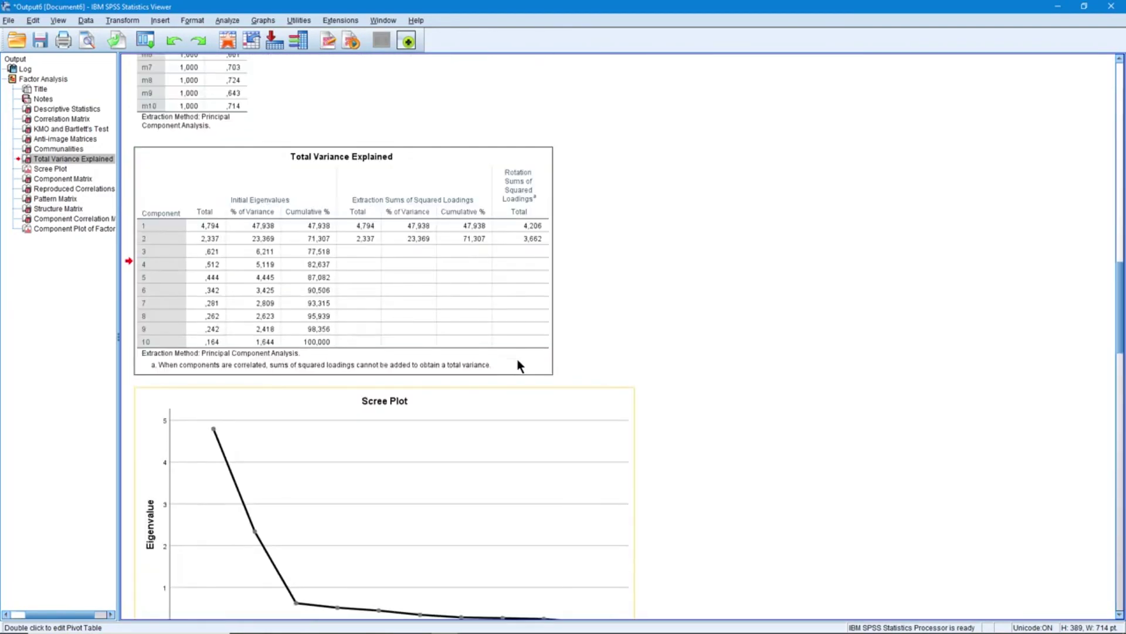